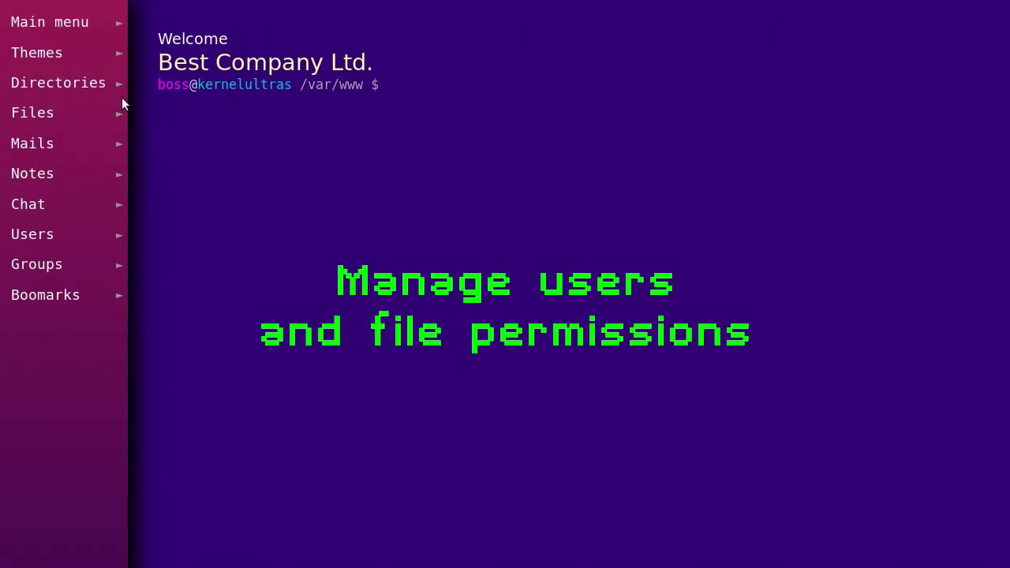
Step: List /var/www, then create the managers and employees directories
{"action": "left_click", "coordinate": [140, 111]}
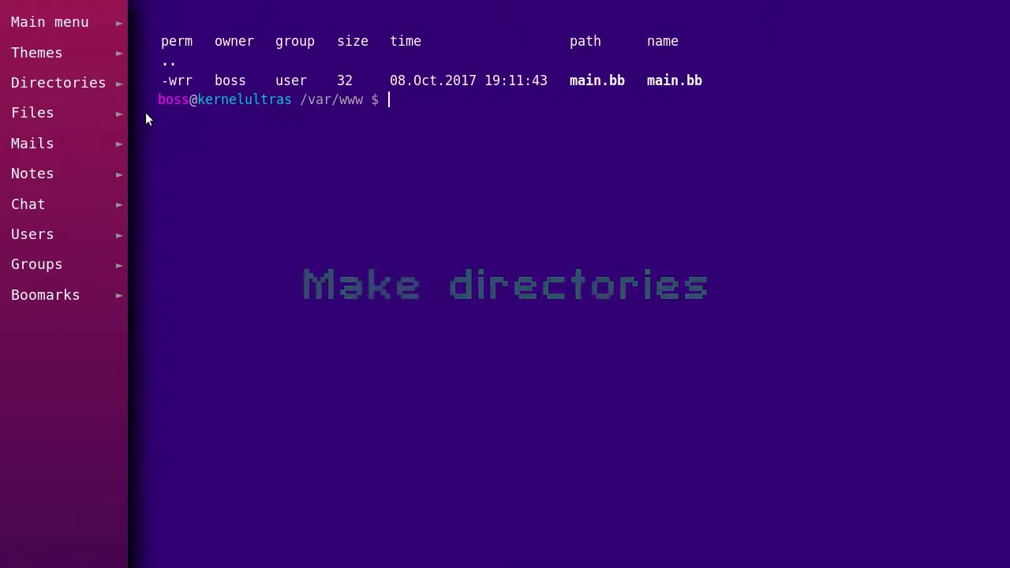
{"action": "mouse_move", "coordinate": [120, 89]}
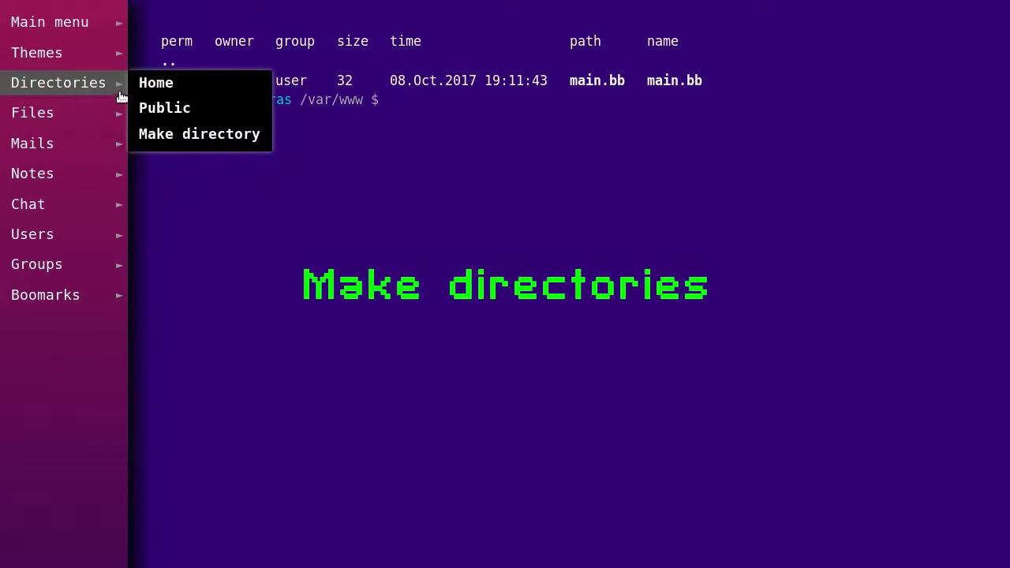
{"action": "left_click", "coordinate": [162, 131]}
{"action": "type", "text": "ma"}
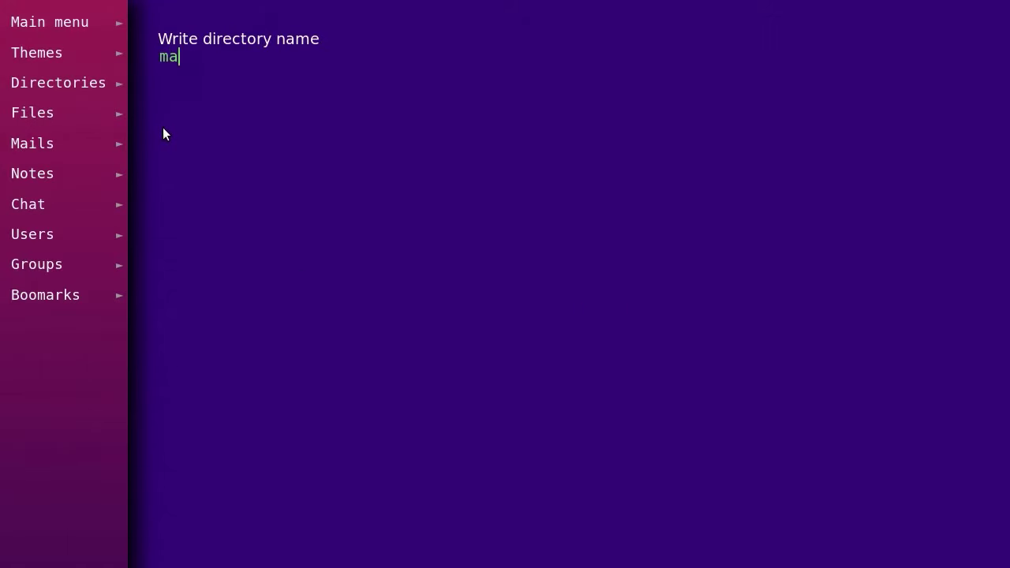
{"action": "type", "text": "nagers"}
{"action": "key", "text": "Return"}
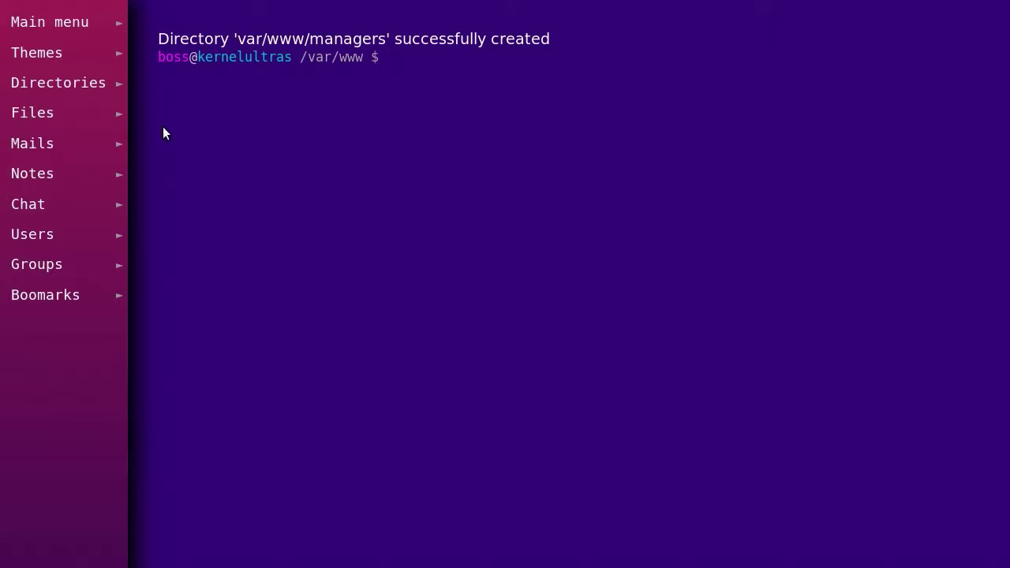
{"action": "mouse_move", "coordinate": [121, 83]}
{"action": "left_click", "coordinate": [157, 133]}
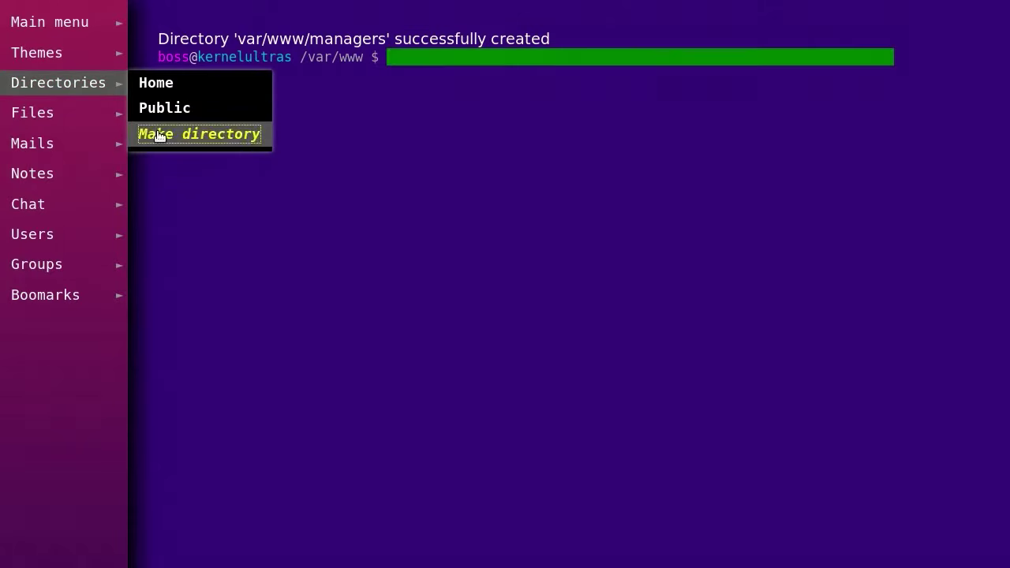
{"action": "type", "text": "emp"}
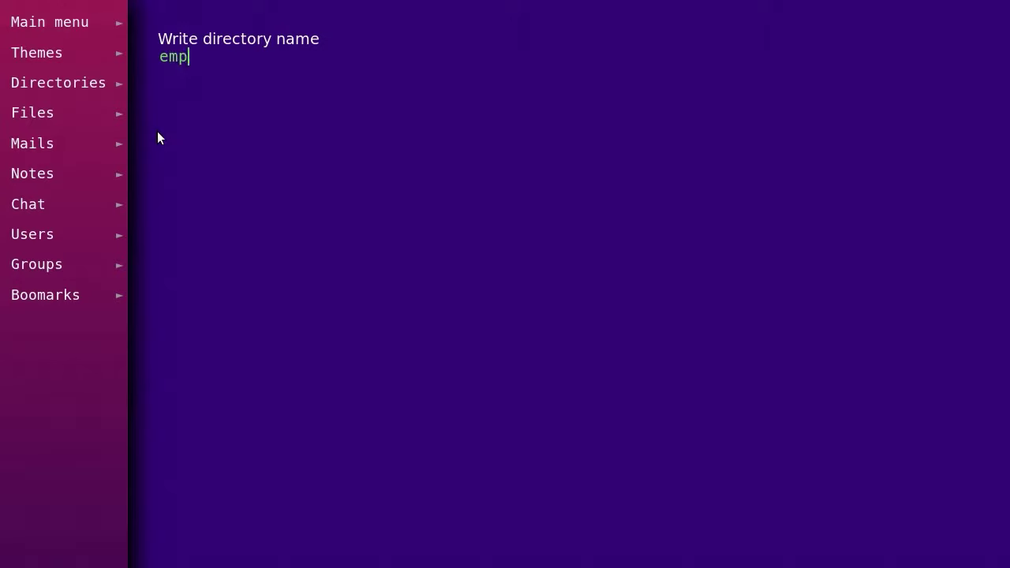
{"action": "type", "text": "loyee"}
{"action": "type", "text": "s"}
{"action": "key", "text": "Return"}
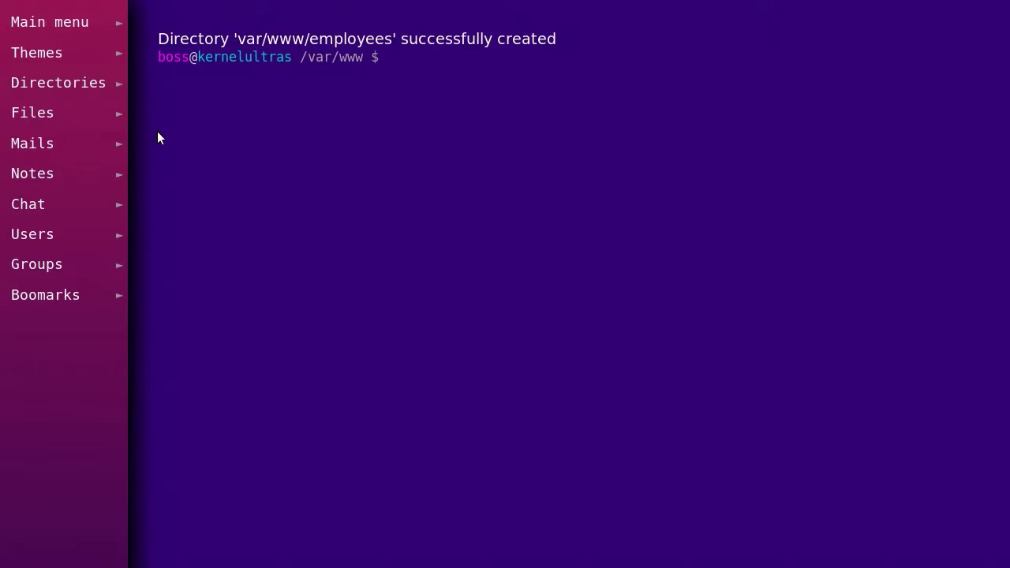
Step: Create the guests directory and list /var/www again to show all three beside main.bb
{"action": "mouse_move", "coordinate": [118, 86]}
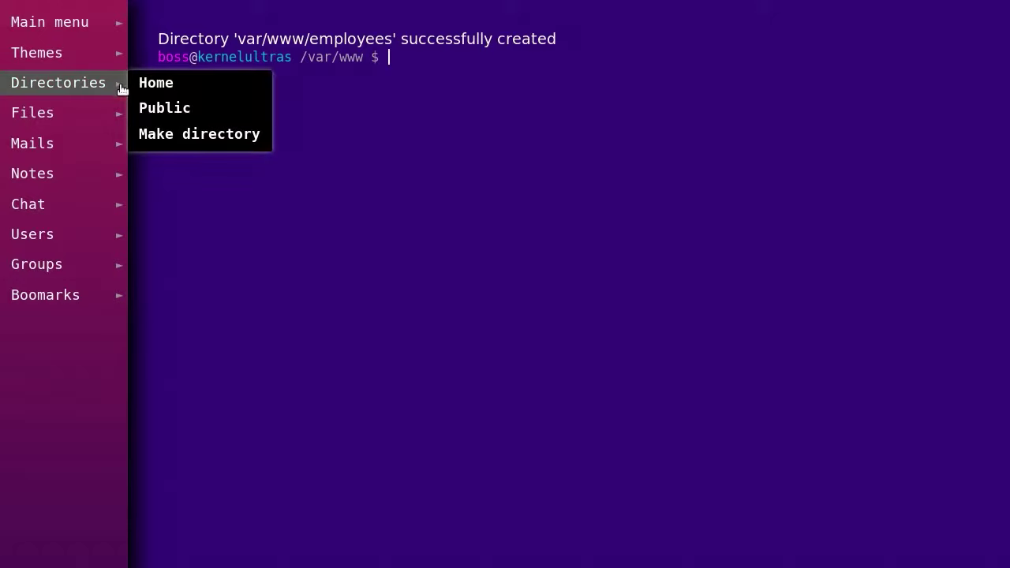
{"action": "left_click", "coordinate": [169, 136]}
{"action": "type", "text": "g"}
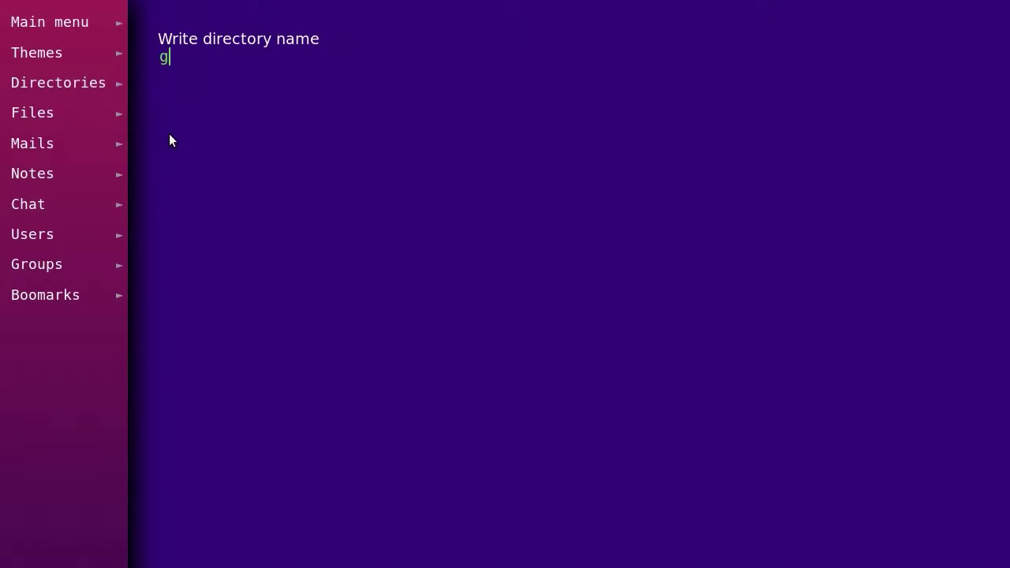
{"action": "type", "text": "uests"}
{"action": "key", "text": "Return"}
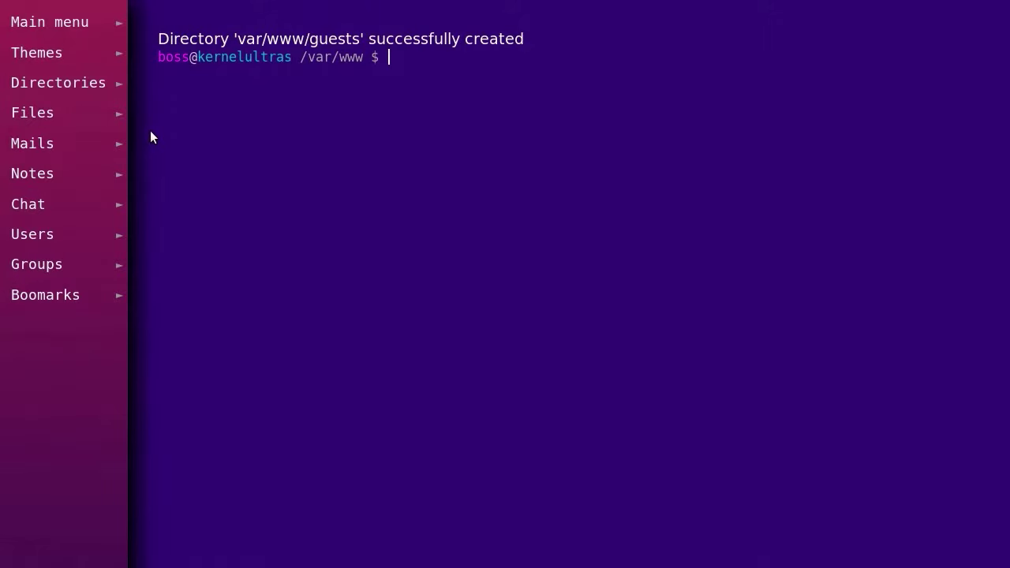
{"action": "mouse_move", "coordinate": [115, 118]}
{"action": "left_click", "coordinate": [152, 113]}
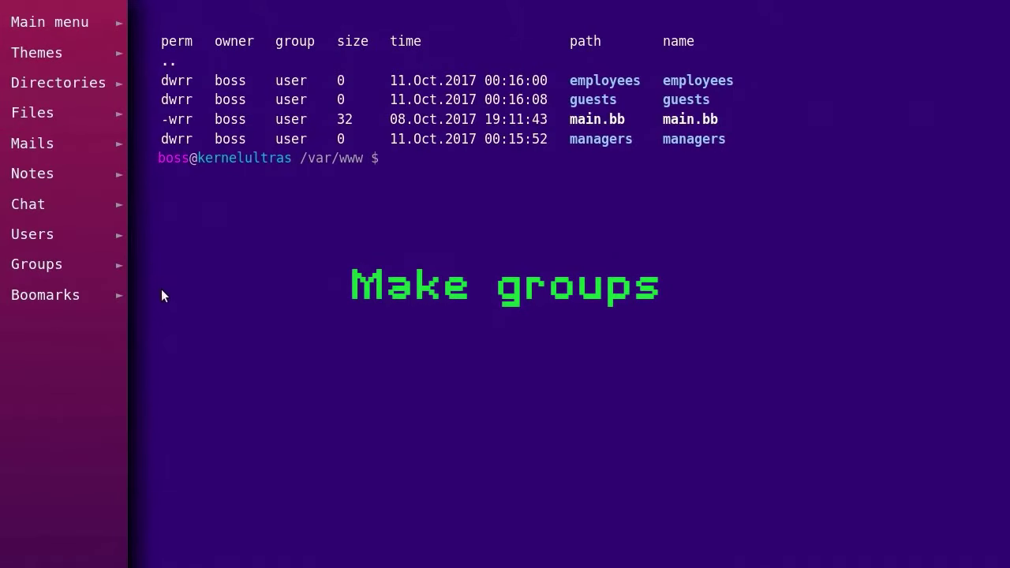
Step: Create the managers group
{"action": "mouse_move", "coordinate": [100, 269]}
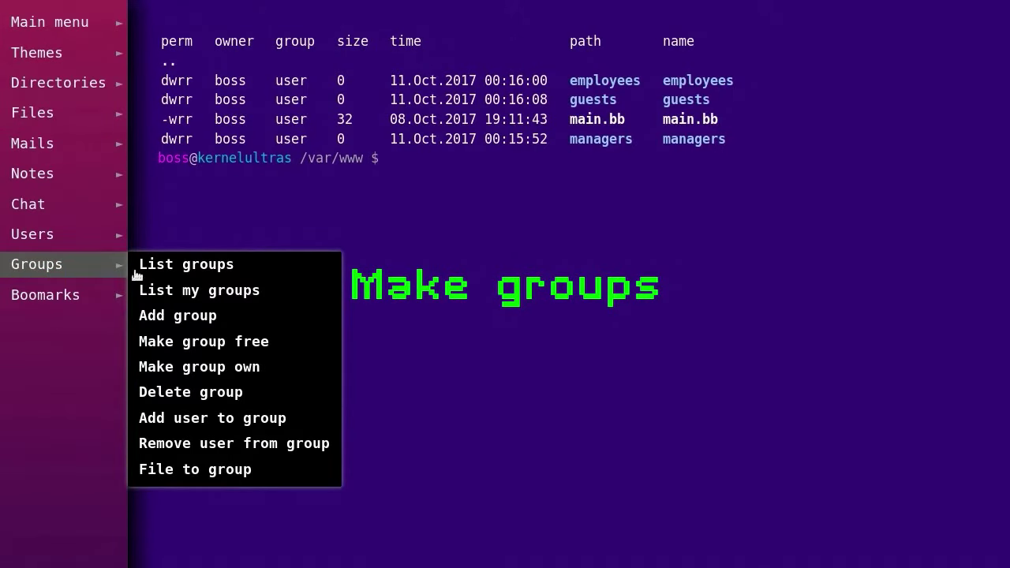
{"action": "left_click", "coordinate": [152, 317]}
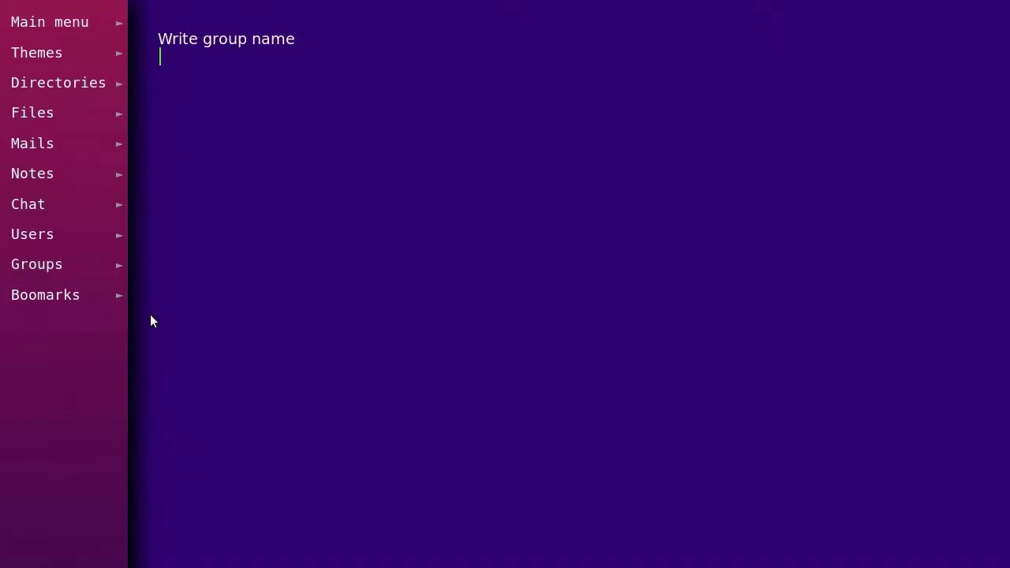
{"action": "type", "text": "mana"}
{"action": "type", "text": "gers"}
{"action": "key", "text": "Return"}
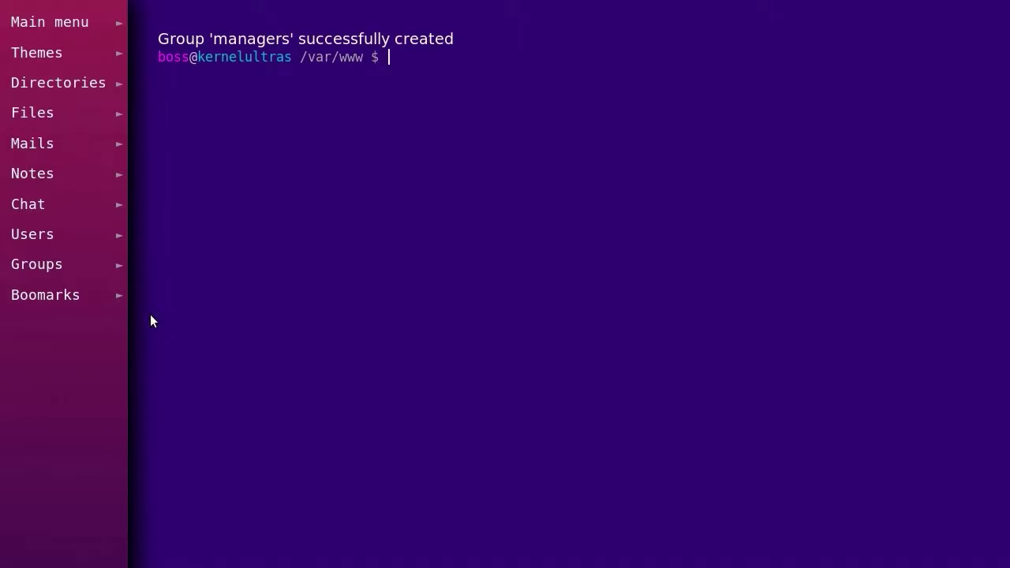
Step: Create the employees group and list the groups owned by boss
{"action": "left_click", "coordinate": [119, 265]}
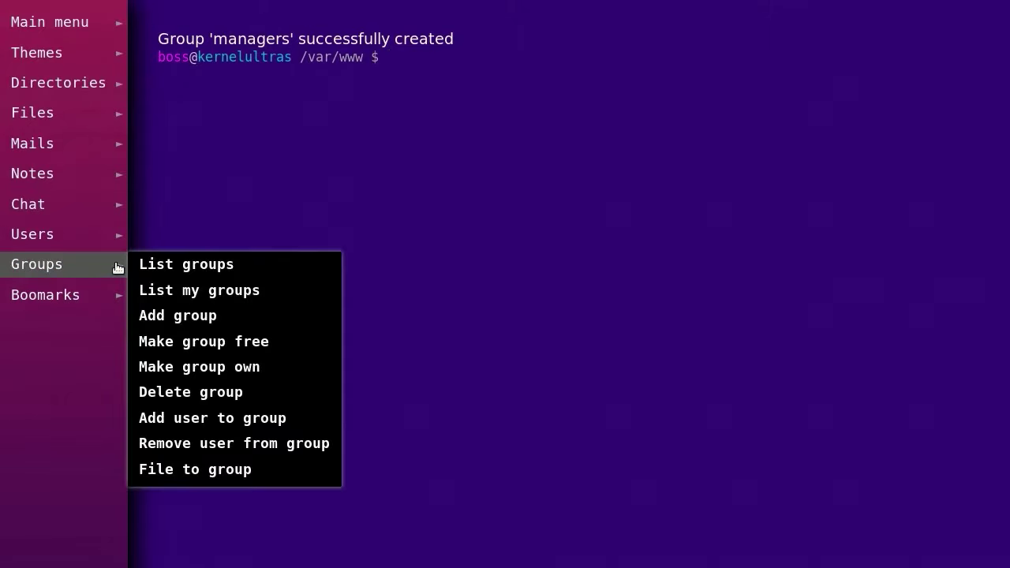
{"action": "left_click", "coordinate": [146, 320]}
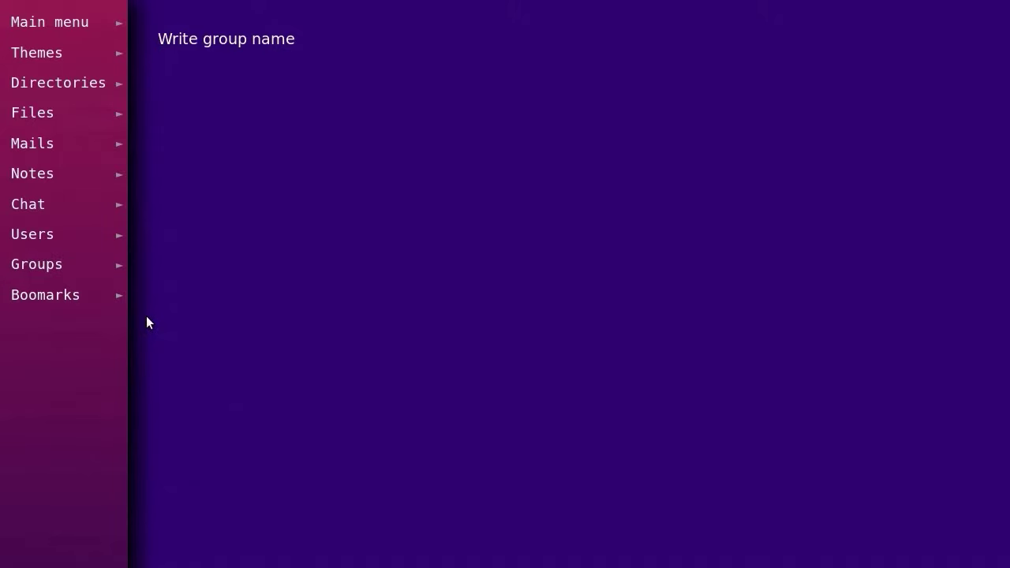
{"action": "type", "text": "emp"}
{"action": "type", "text": "loyee"}
{"action": "type", "text": "s"}
{"action": "key", "text": "Return"}
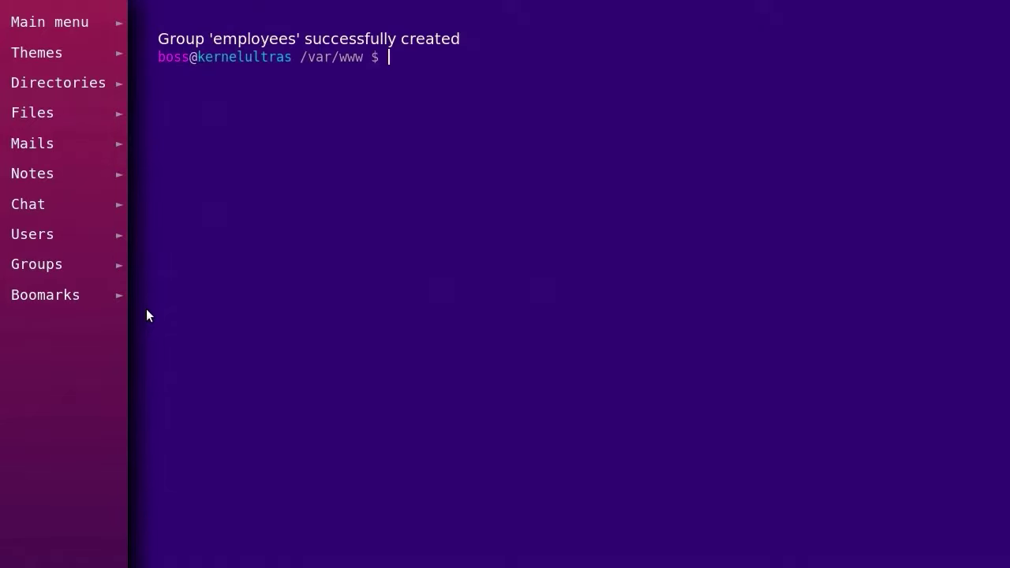
{"action": "mouse_move", "coordinate": [124, 274]}
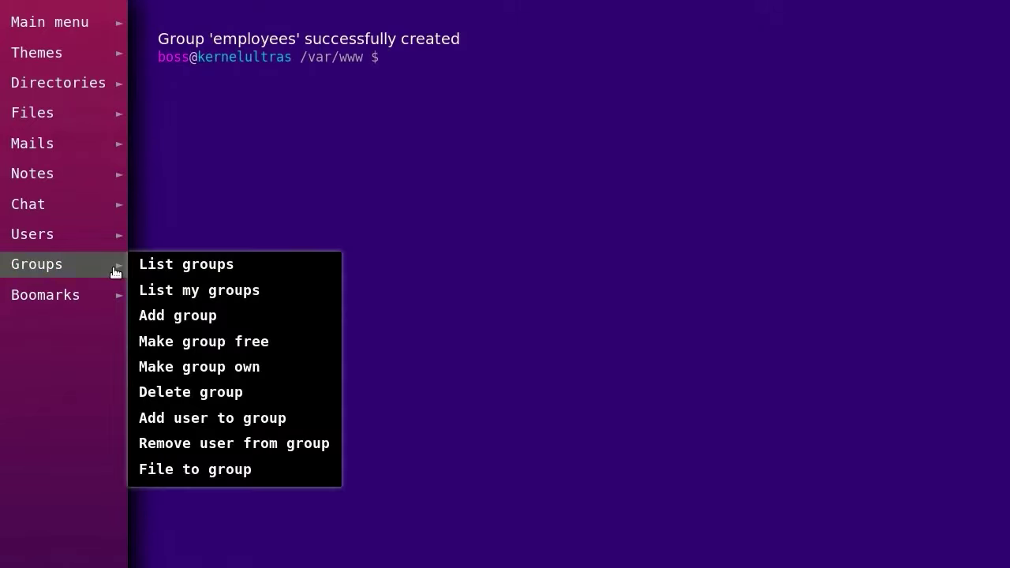
{"action": "left_click", "coordinate": [229, 292]}
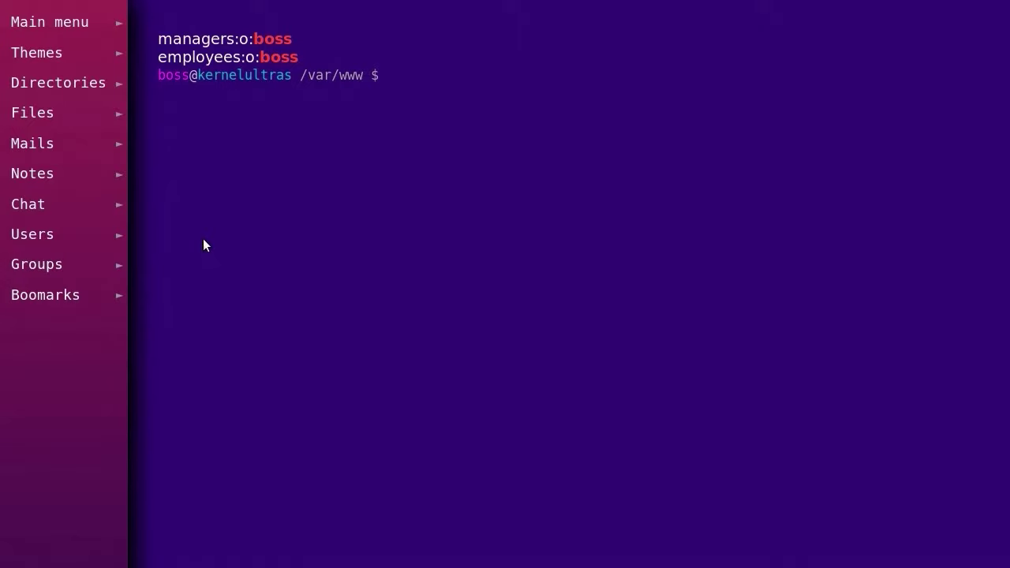
{"action": "mouse_move", "coordinate": [110, 117]}
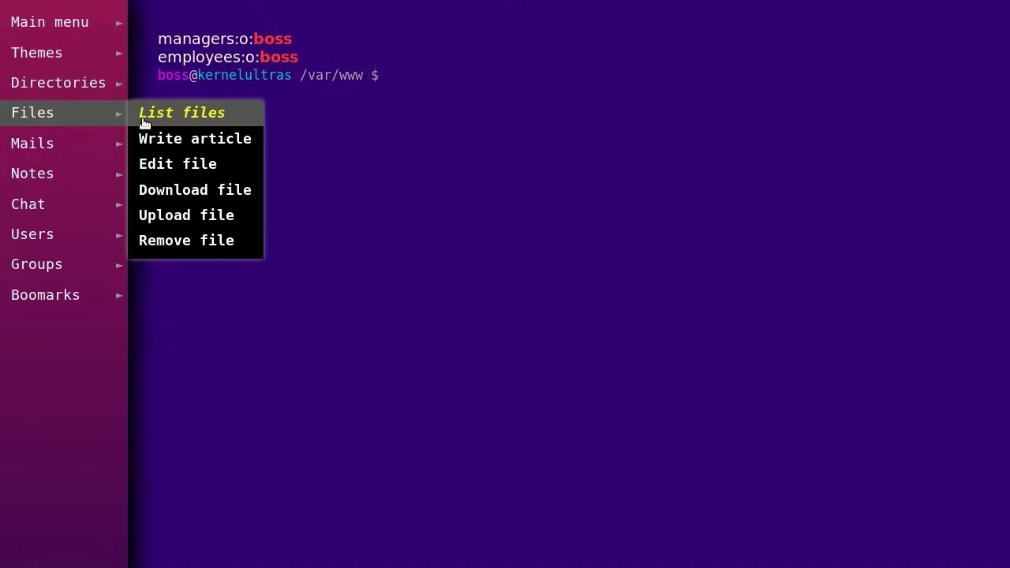
Step: Relist /var/www and assign the managers directory to the managers group
{"action": "left_click", "coordinate": [144, 120]}
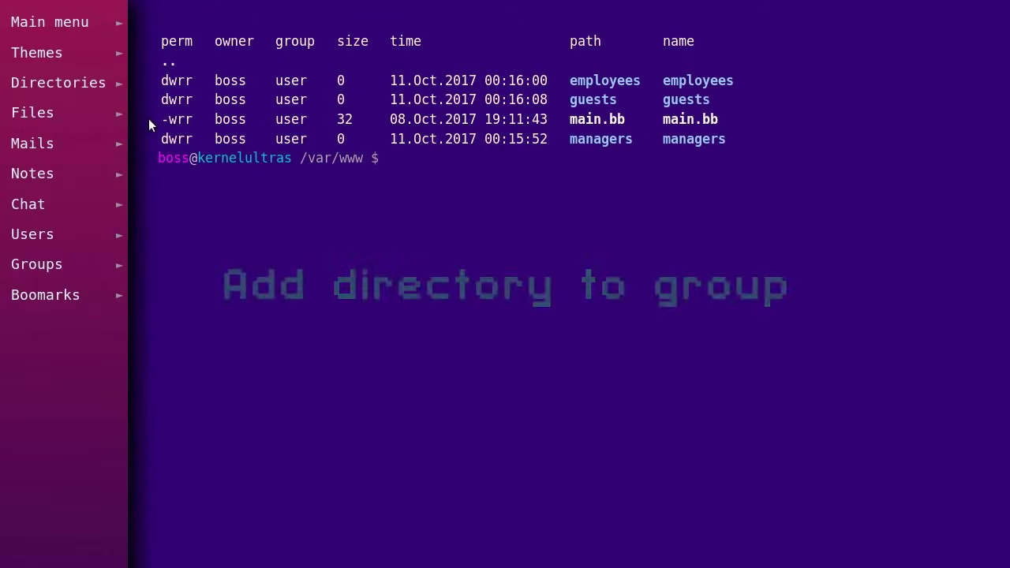
{"action": "mouse_move", "coordinate": [117, 271]}
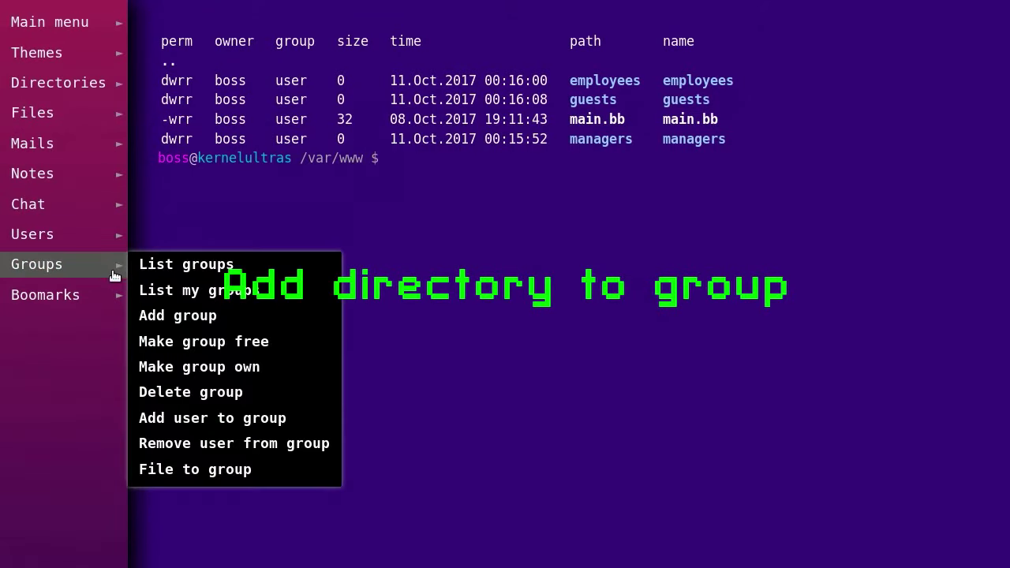
{"action": "left_click", "coordinate": [229, 469]}
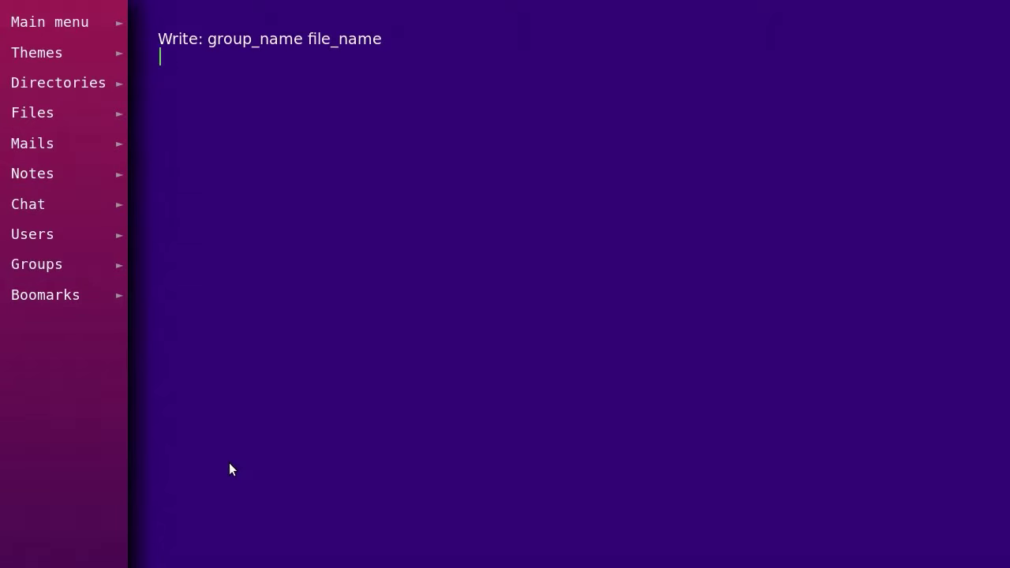
{"action": "type", "text": "mana"}
{"action": "type", "text": "gers m"}
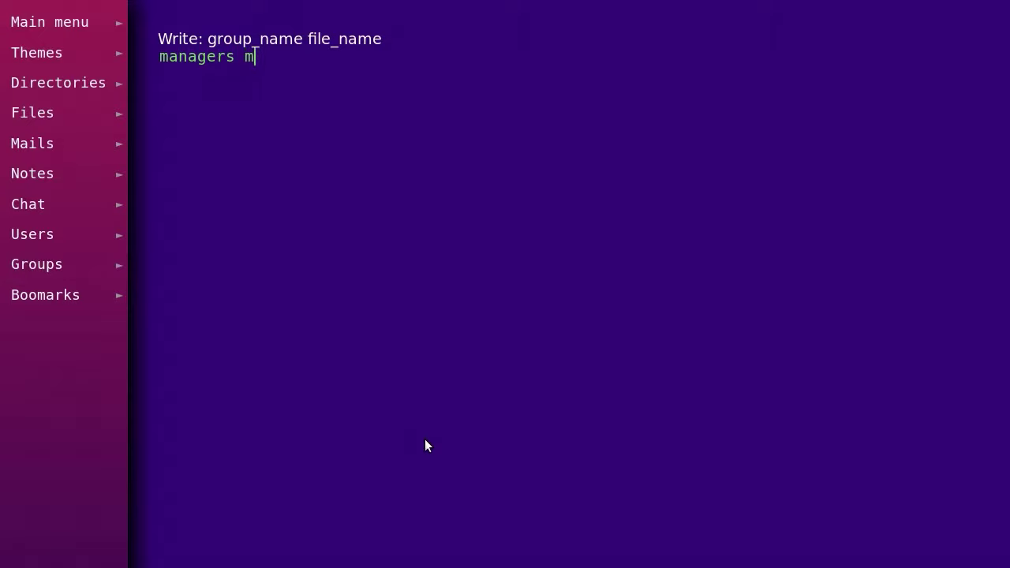
{"action": "type", "text": "anage"}
{"action": "type", "text": "rs"}
{"action": "key", "text": "Return"}
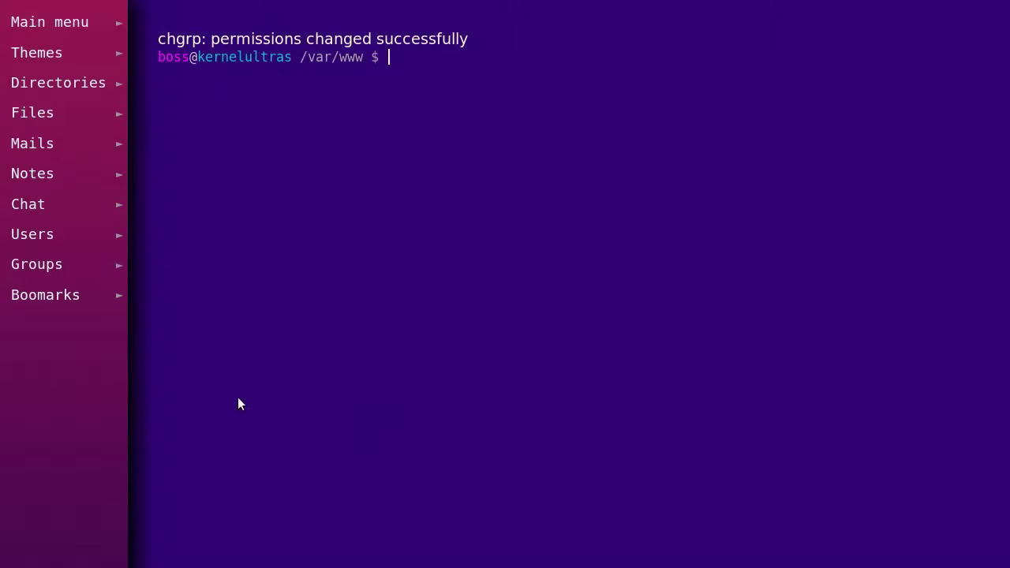
{"action": "mouse_move", "coordinate": [108, 270]}
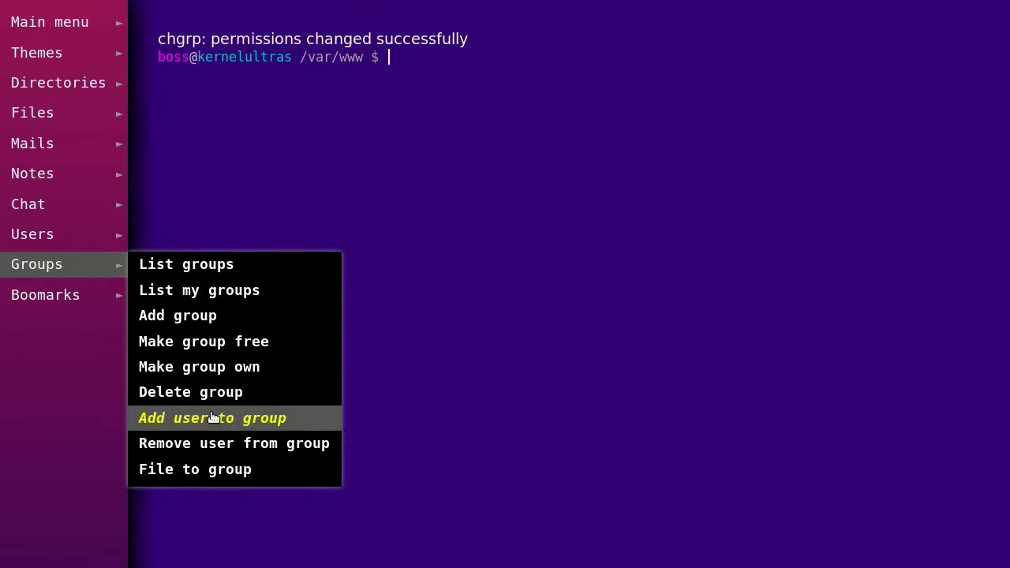
{"action": "left_click", "coordinate": [231, 470]}
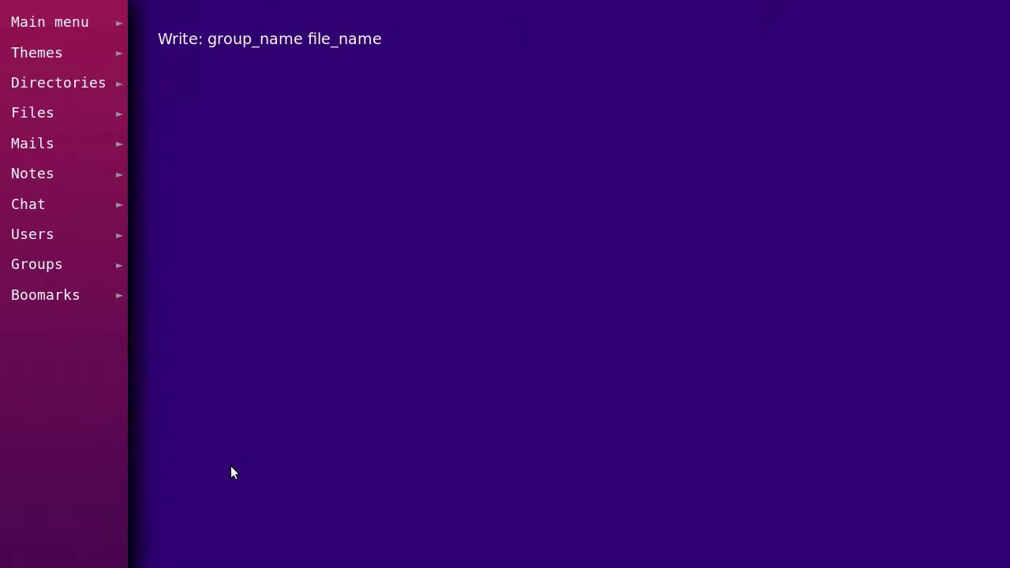
{"action": "type", "text": "emplo"}
{"action": "type", "text": "yees "}
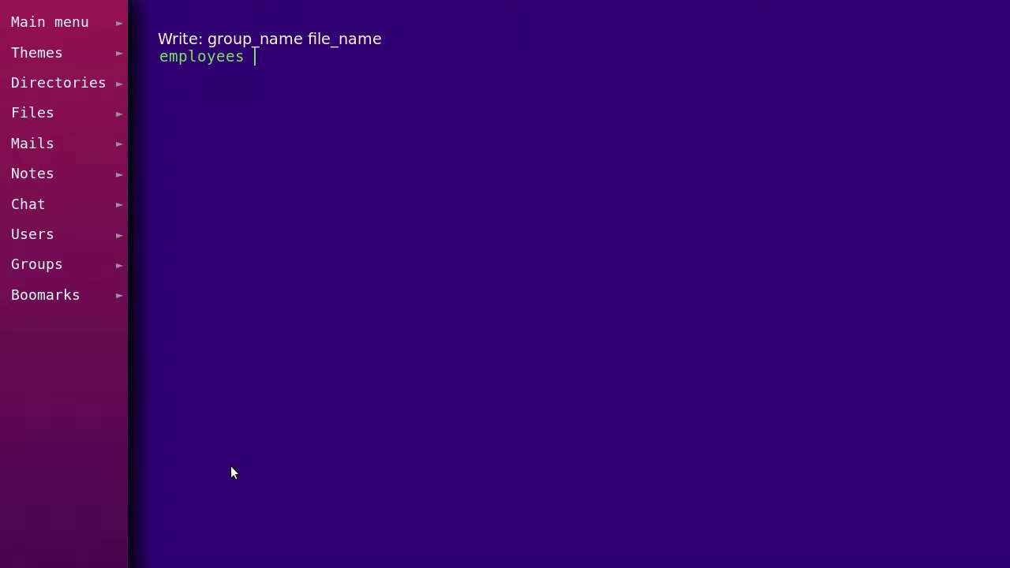
{"action": "type", "text": "emp"}
{"action": "type", "text": "loyee"}
{"action": "type", "text": "s"}
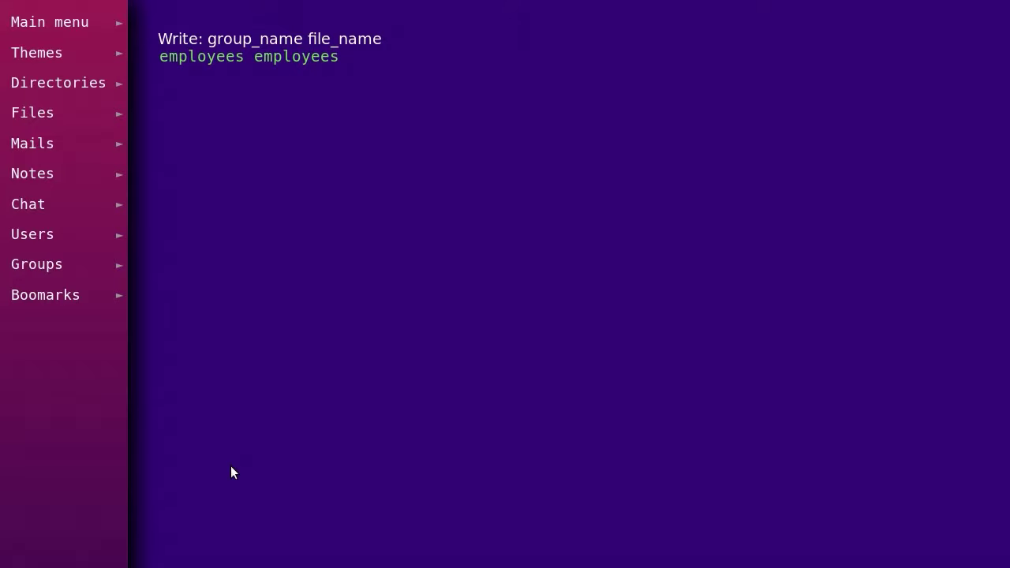
{"action": "key", "text": "Return"}
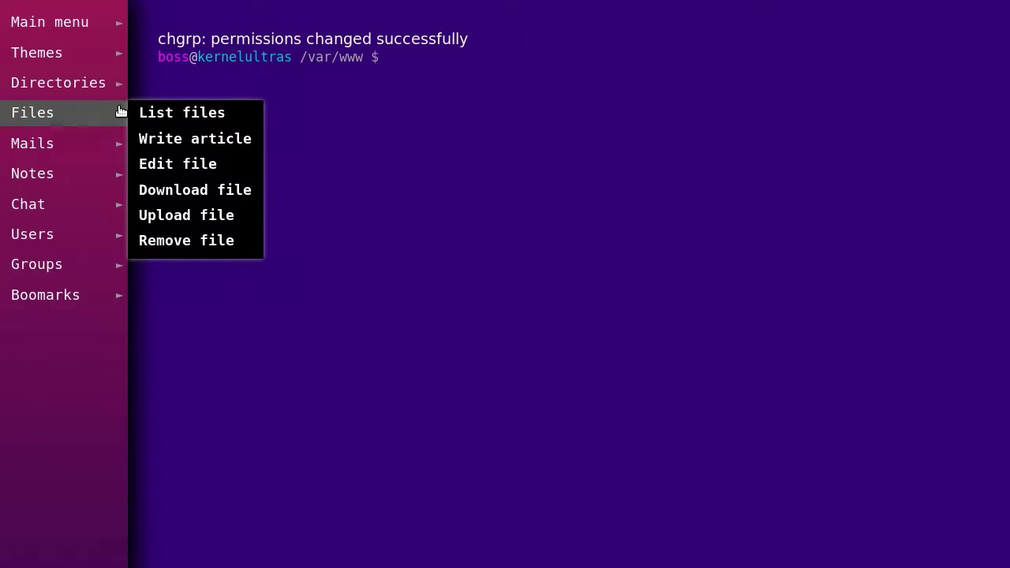
{"action": "left_click", "coordinate": [140, 112]}
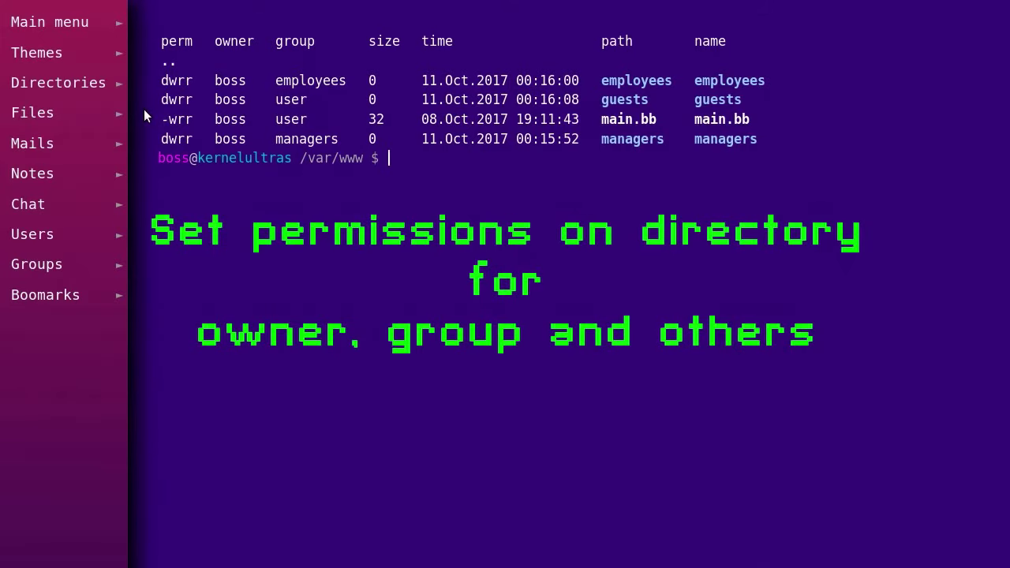
Step: Set the managers directory to -ww- with chmod and verify it lists as dww-
{"action": "type", "text": "chmod"}
{"action": "type", "text": " -w"}
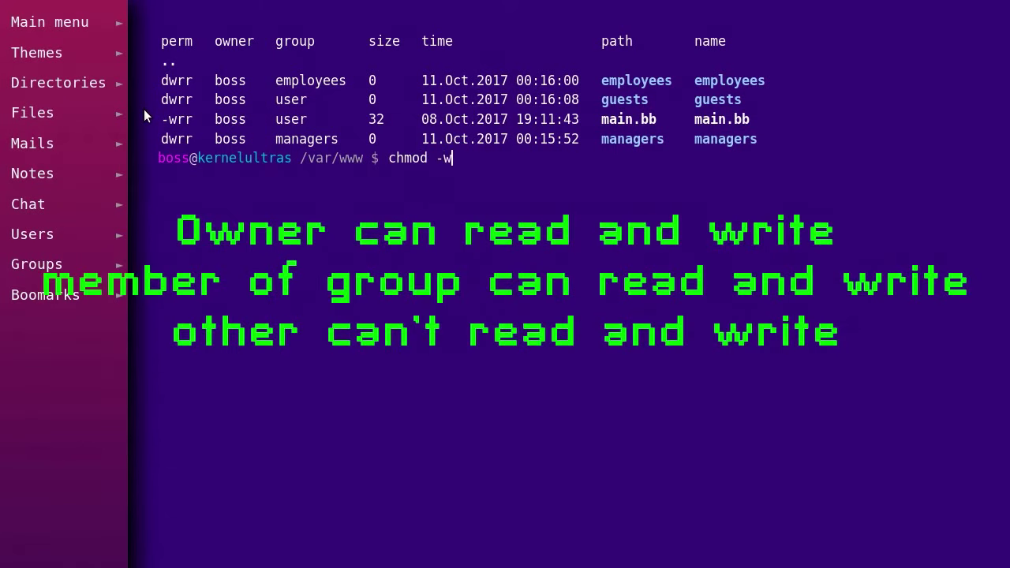
{"action": "type", "text": "w"}
{"action": "type", "text": "- man"}
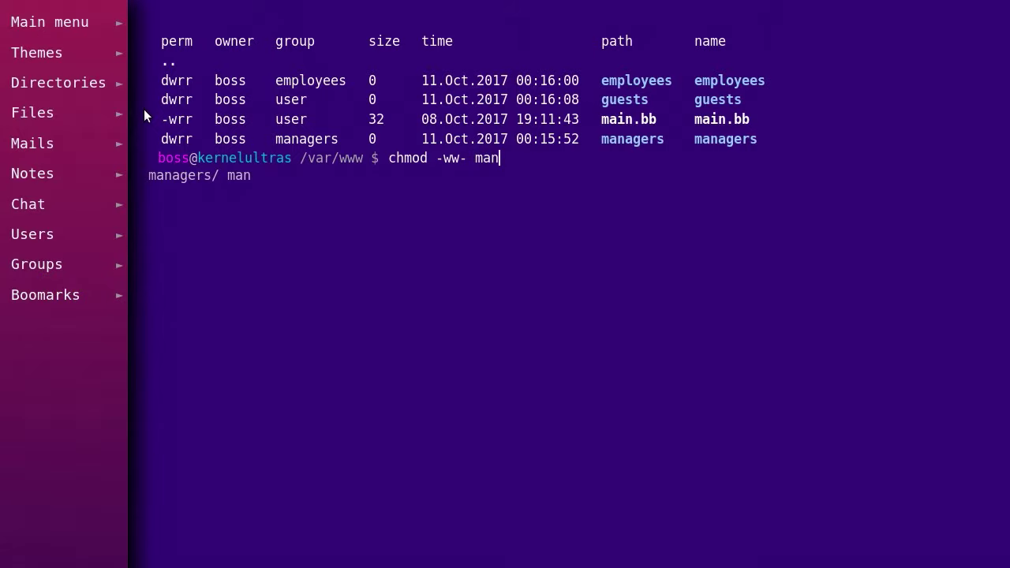
{"action": "type", "text": "a"}
{"action": "key", "text": "Return"}
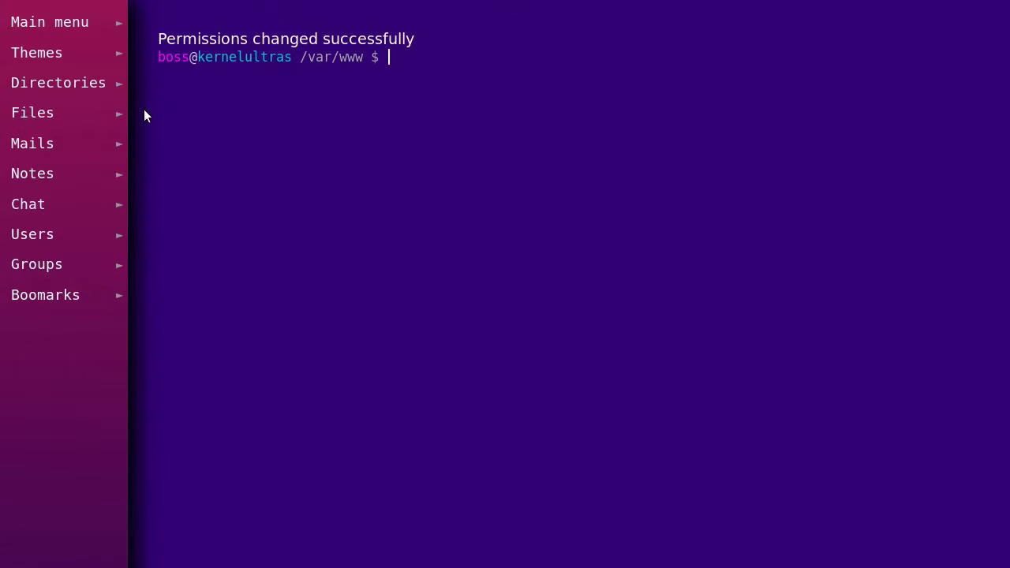
{"action": "left_click", "coordinate": [27, 120]}
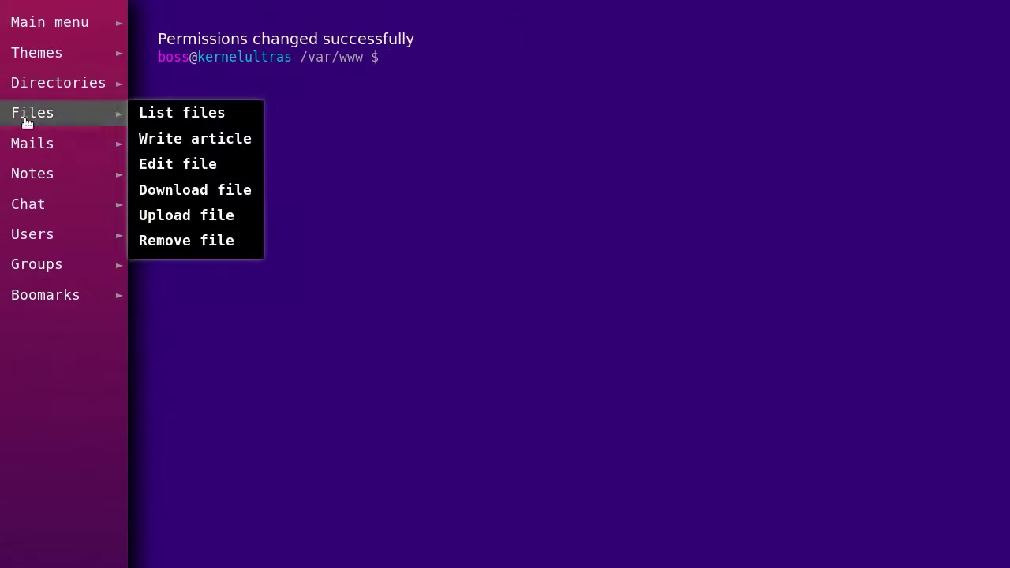
{"action": "left_click", "coordinate": [136, 114]}
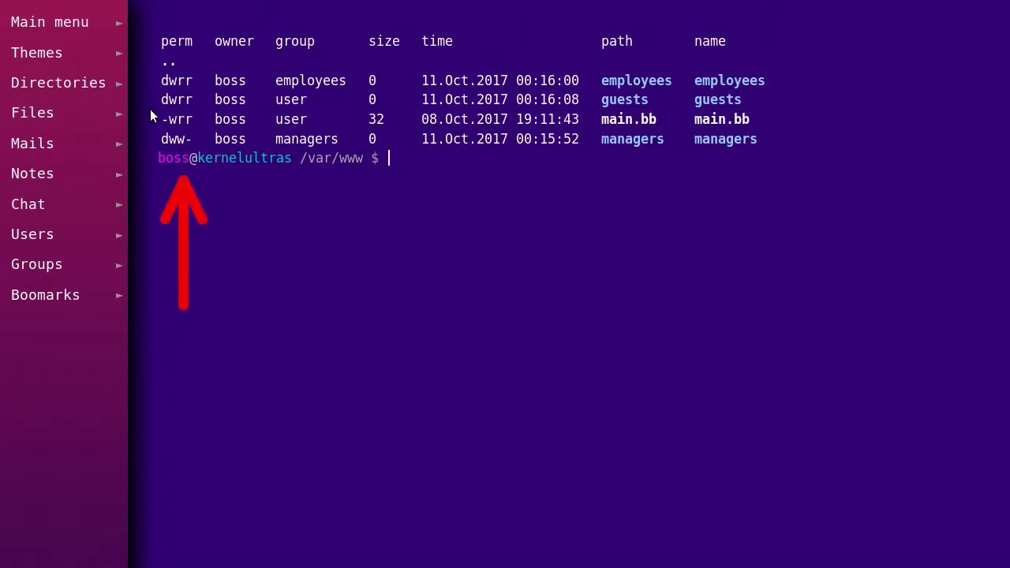
Step: Set the employees directory's permissions to -wwr with chmod
{"action": "type", "text": "chm"}
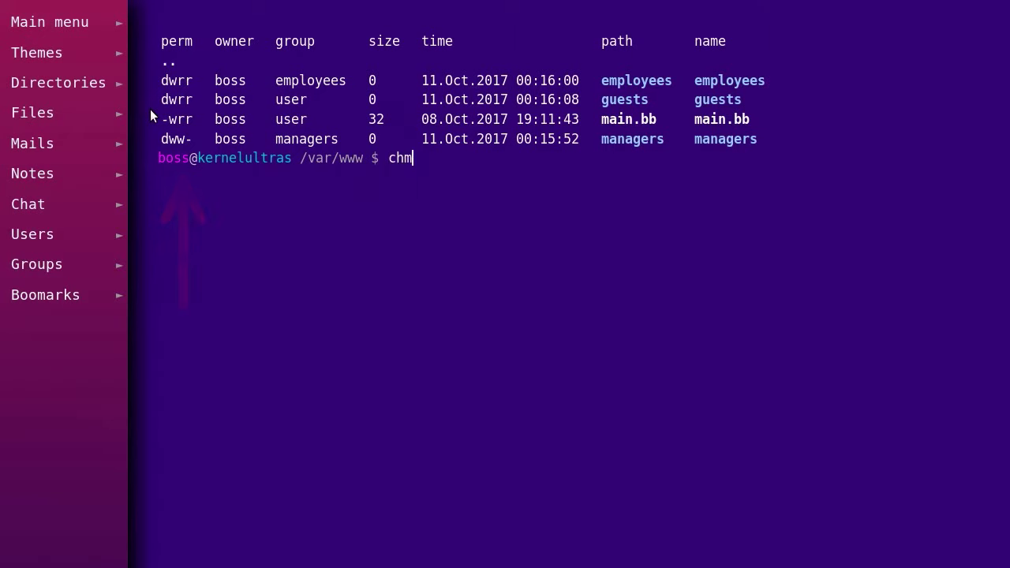
{"action": "type", "text": "od -"}
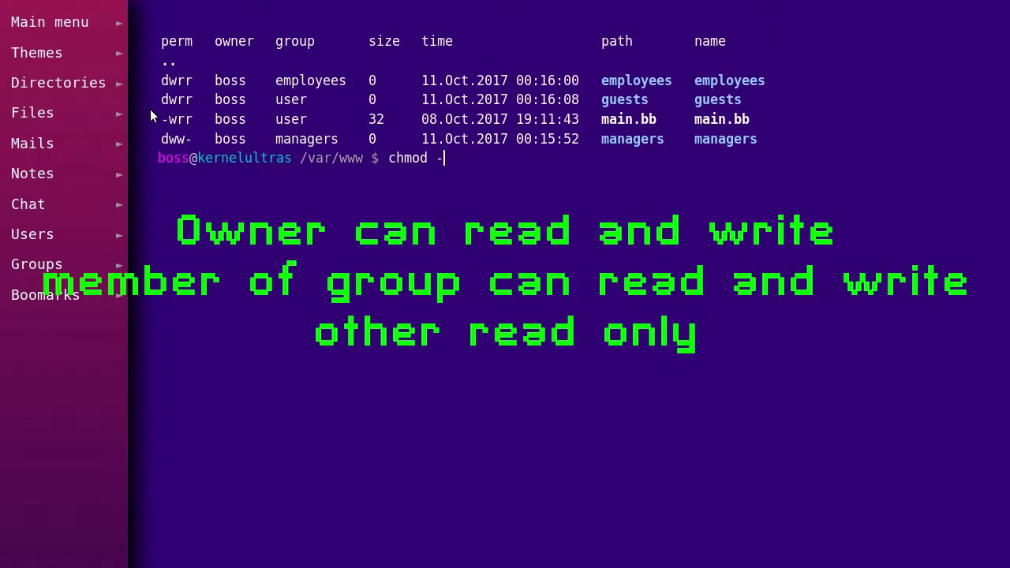
{"action": "type", "text": "ww"}
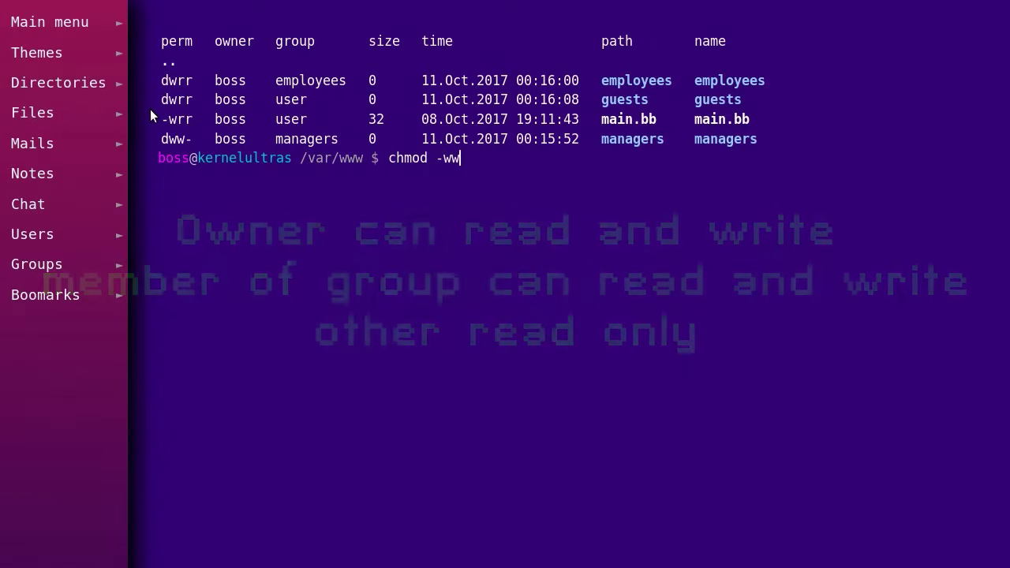
{"action": "type", "text": "r"}
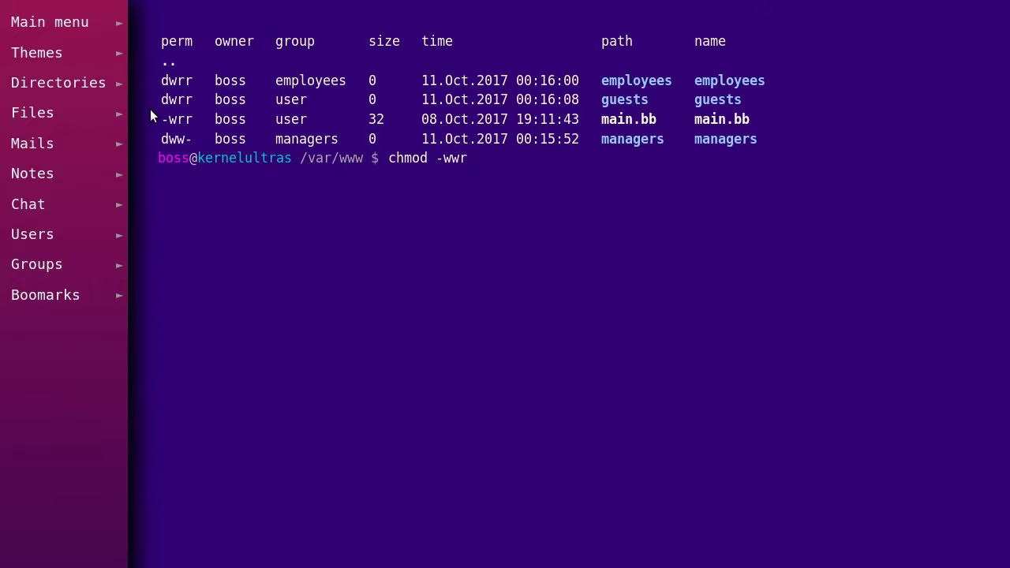
{"action": "type", "text": " em"}
{"action": "key", "text": "Tab"}
{"action": "key", "text": "Return"}
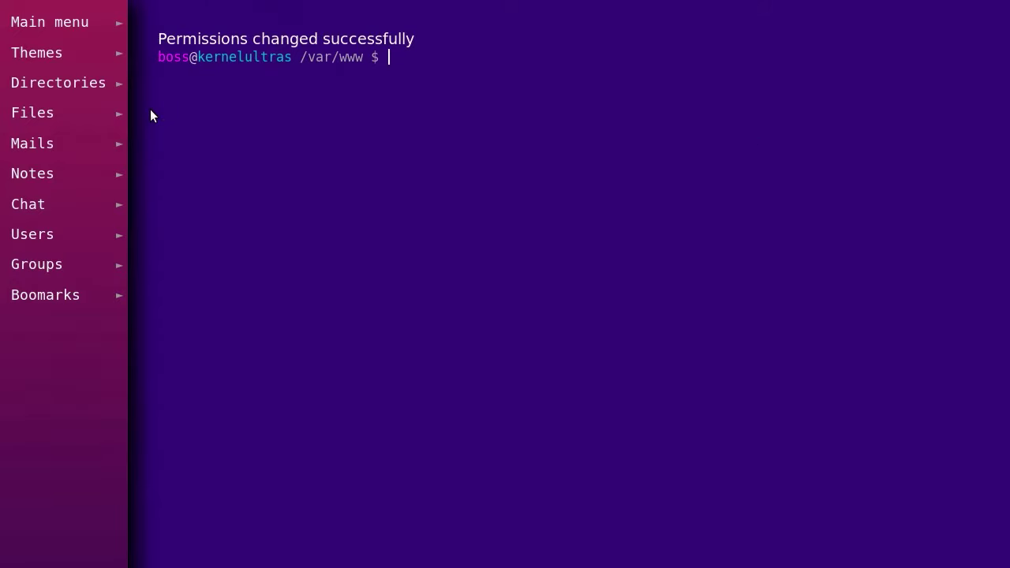
Step: Check the listing, give the guests directory -www permissions, and confirm it shows dwww
{"action": "mouse_move", "coordinate": [105, 105]}
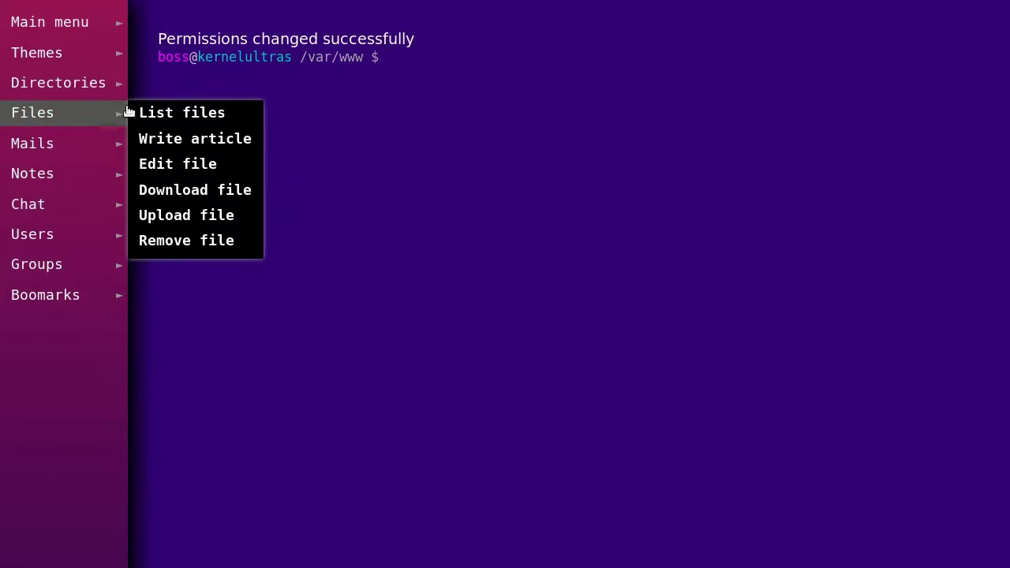
{"action": "left_click", "coordinate": [140, 112]}
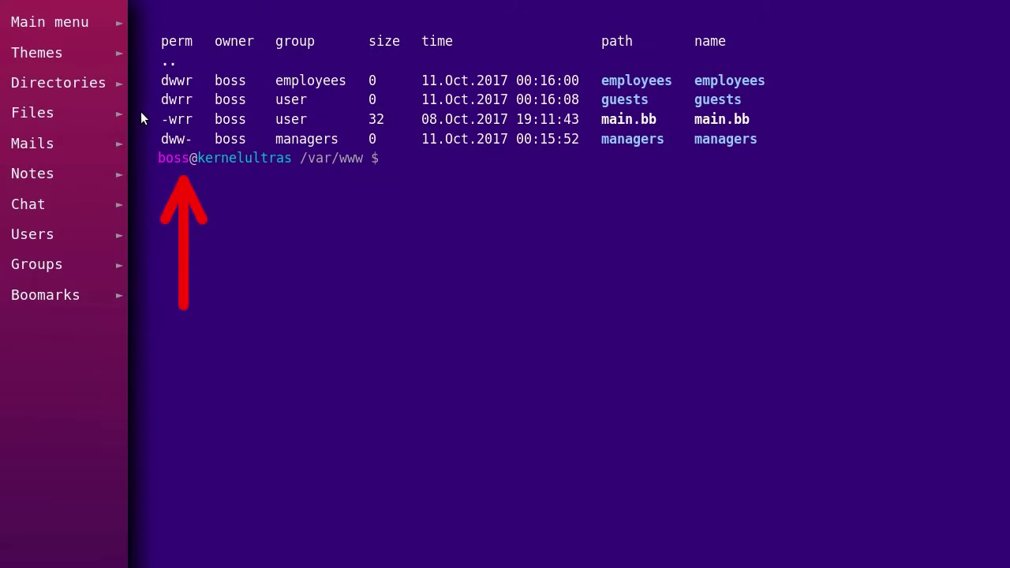
{"action": "type", "text": "chm"}
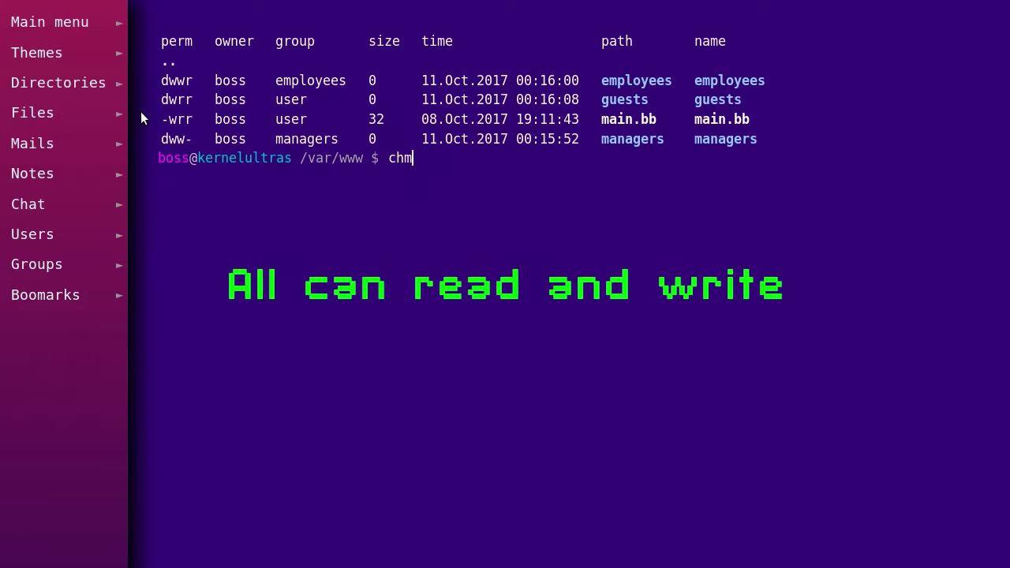
{"action": "type", "text": "od -"}
{"action": "type", "text": "www "}
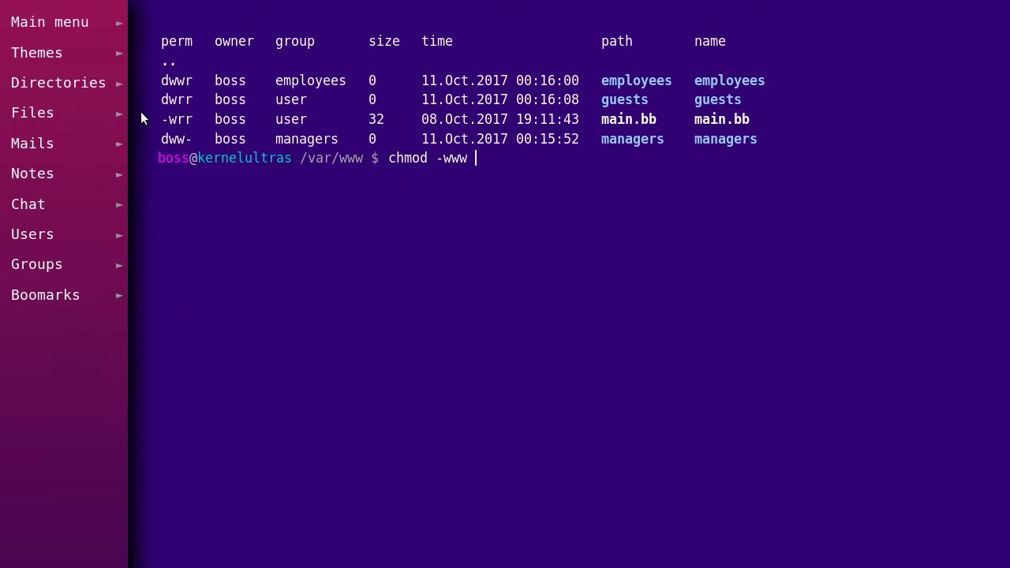
{"action": "type", "text": "guests/"}
{"action": "key", "text": "Return"}
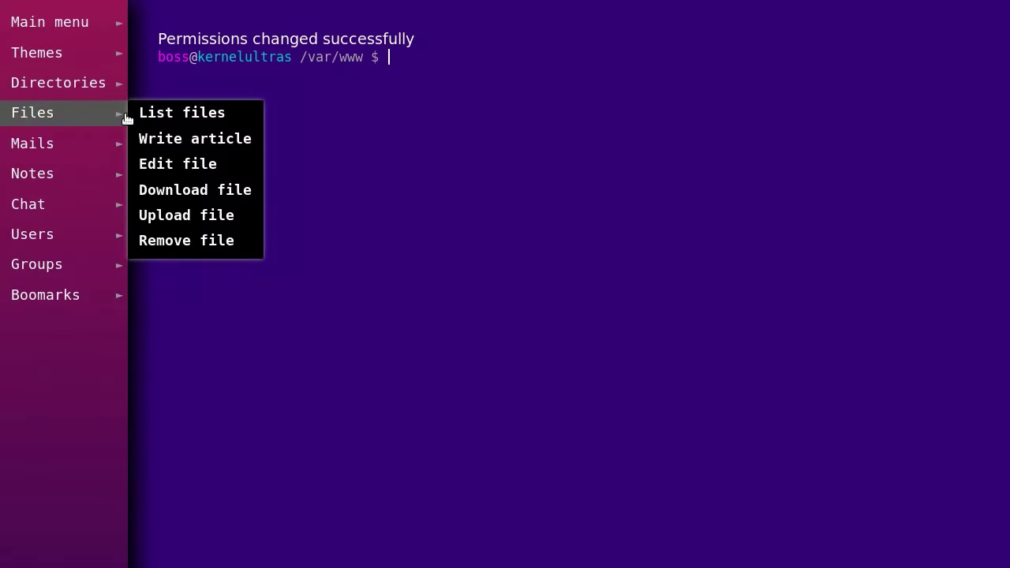
{"action": "left_click", "coordinate": [143, 114]}
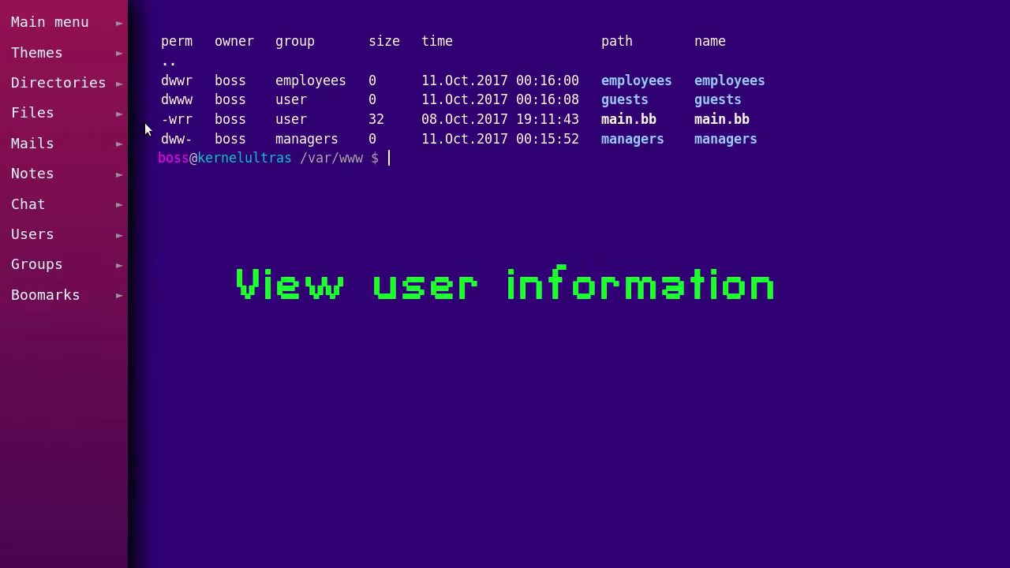
Step: List the system's users and view the UID and GID details of jane, johnny and leonard
{"action": "left_click", "coordinate": [139, 235]}
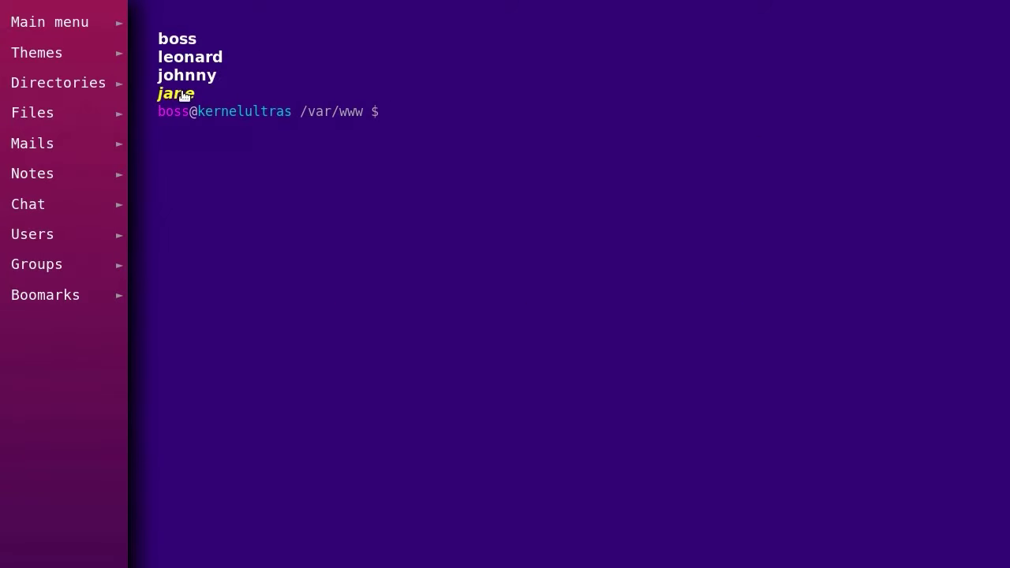
{"action": "left_click", "coordinate": [180, 93]}
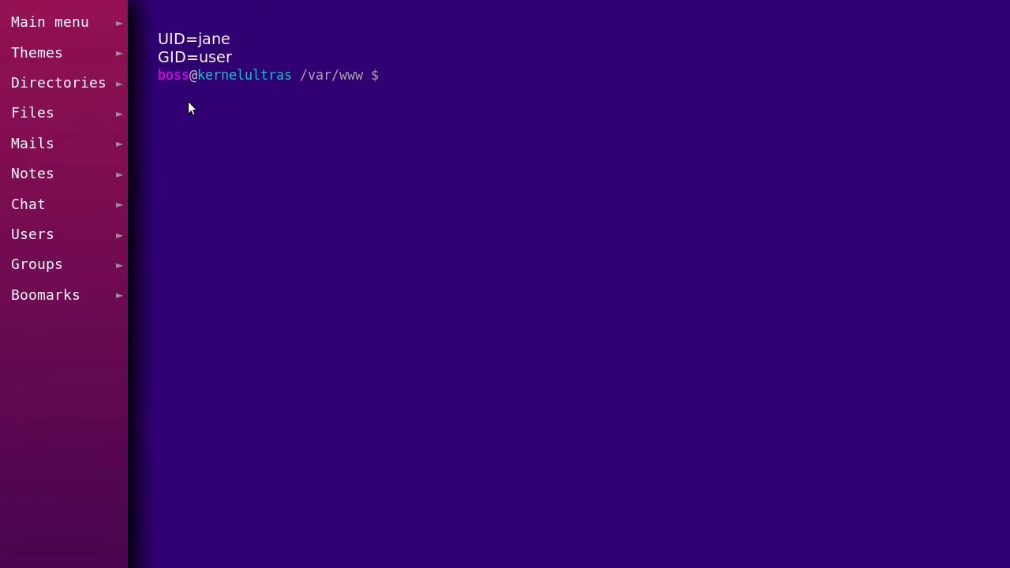
{"action": "left_click", "coordinate": [188, 101]}
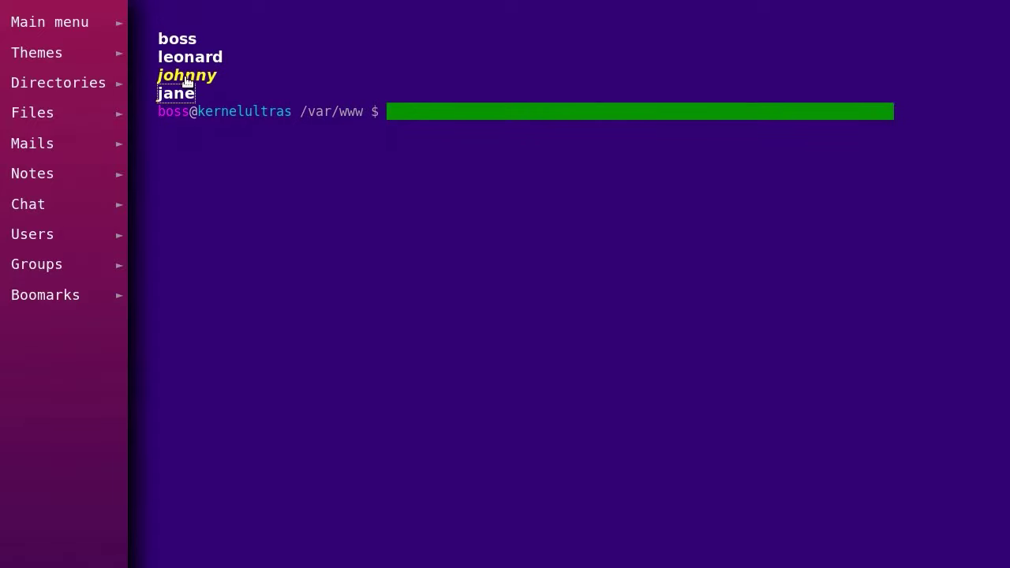
{"action": "left_click", "coordinate": [185, 77]}
{"action": "left_click", "coordinate": [185, 77]}
{"action": "left_click", "coordinate": [184, 57]}
{"action": "left_click", "coordinate": [185, 58]}
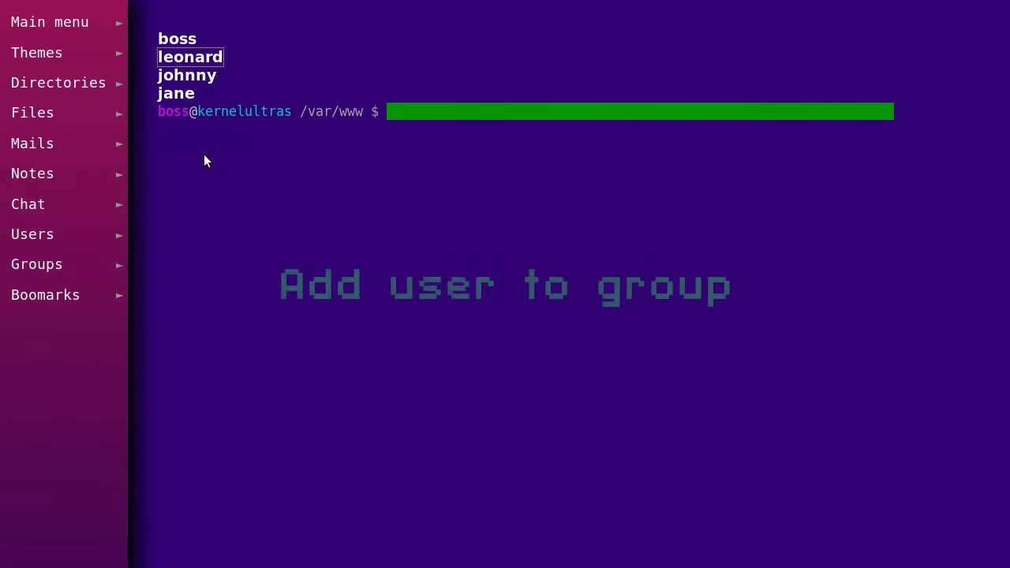
{"action": "mouse_move", "coordinate": [113, 265]}
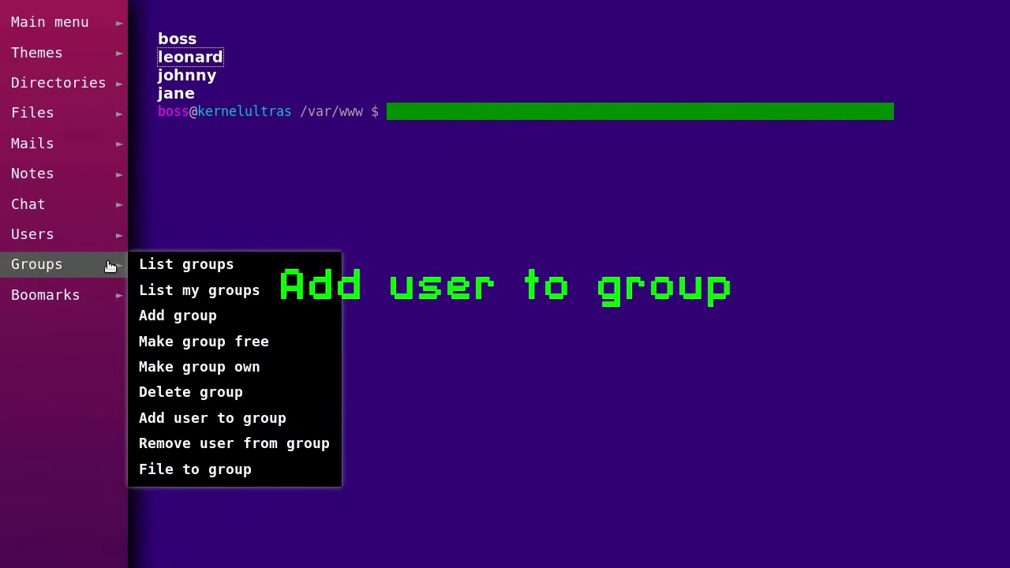
Step: Add jane to the managers group and confirm her details show Groups=managers
{"action": "left_click", "coordinate": [217, 418]}
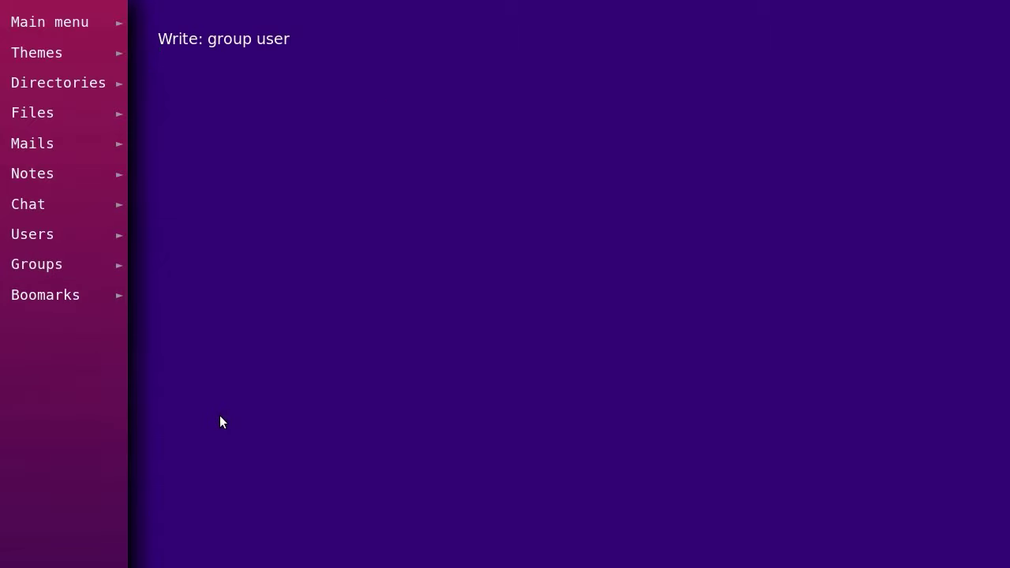
{"action": "type", "text": "manag"}
{"action": "type", "text": "ers j"}
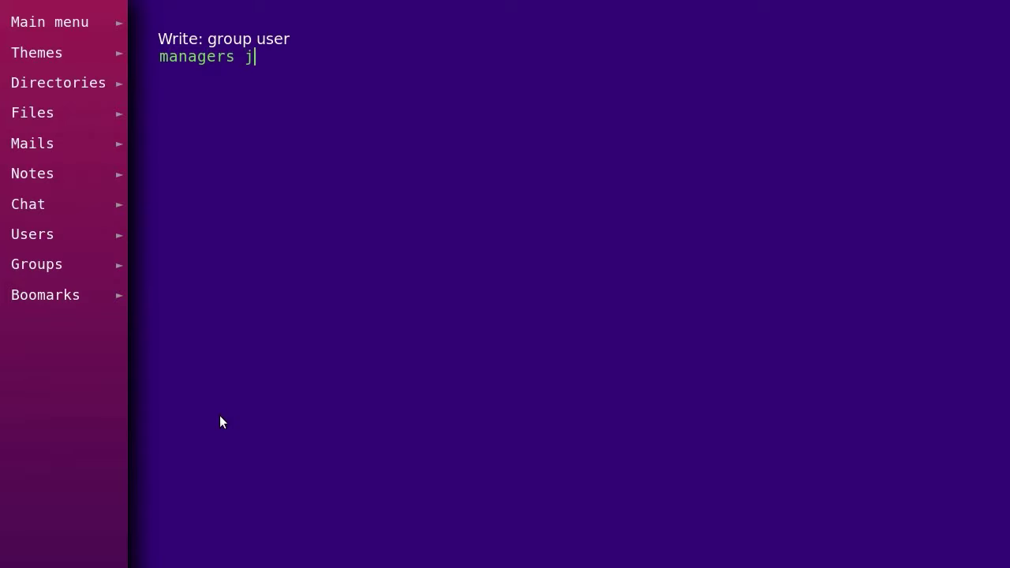
{"action": "type", "text": "ane"}
{"action": "key", "text": "Return"}
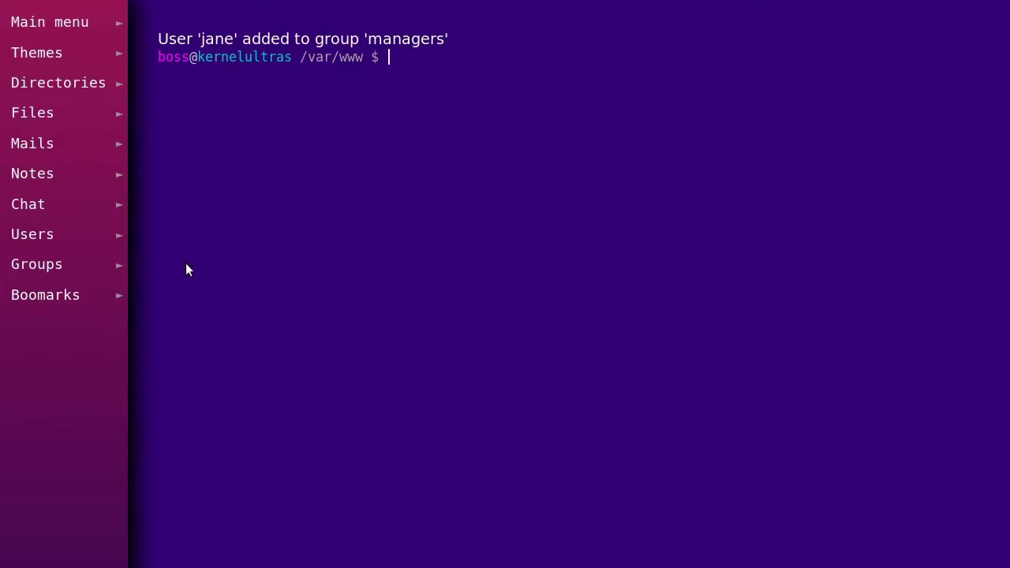
{"action": "mouse_move", "coordinate": [128, 246]}
{"action": "left_click", "coordinate": [157, 261]}
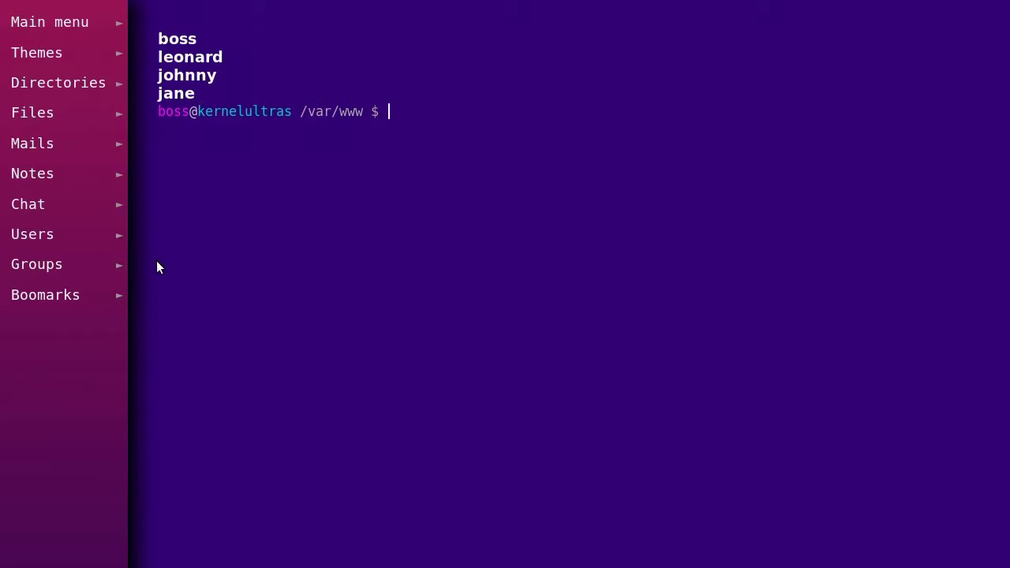
{"action": "left_click", "coordinate": [174, 94]}
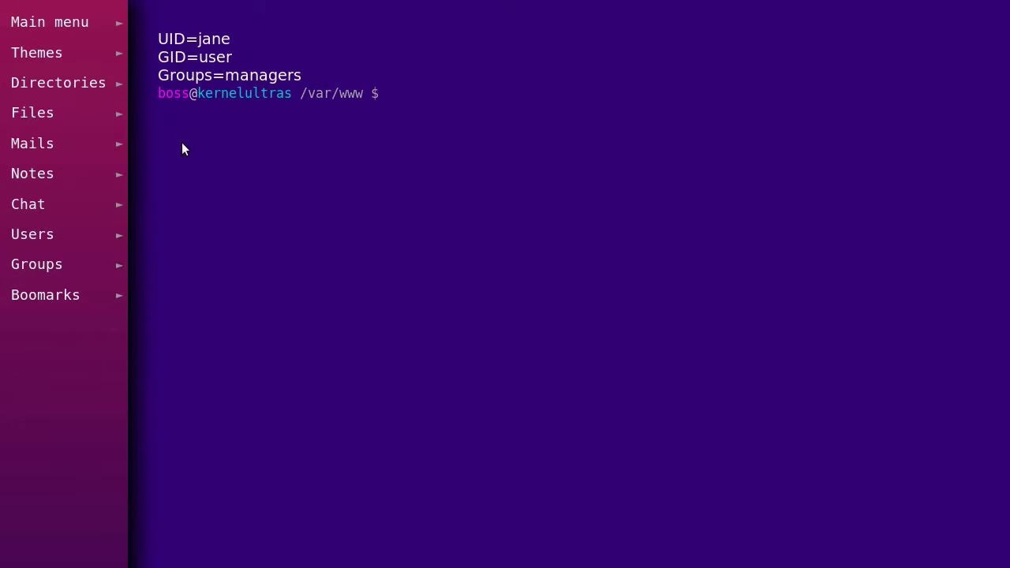
Step: Add johnny to the employees group and confirm his details show Groups=employees
{"action": "mouse_move", "coordinate": [106, 264]}
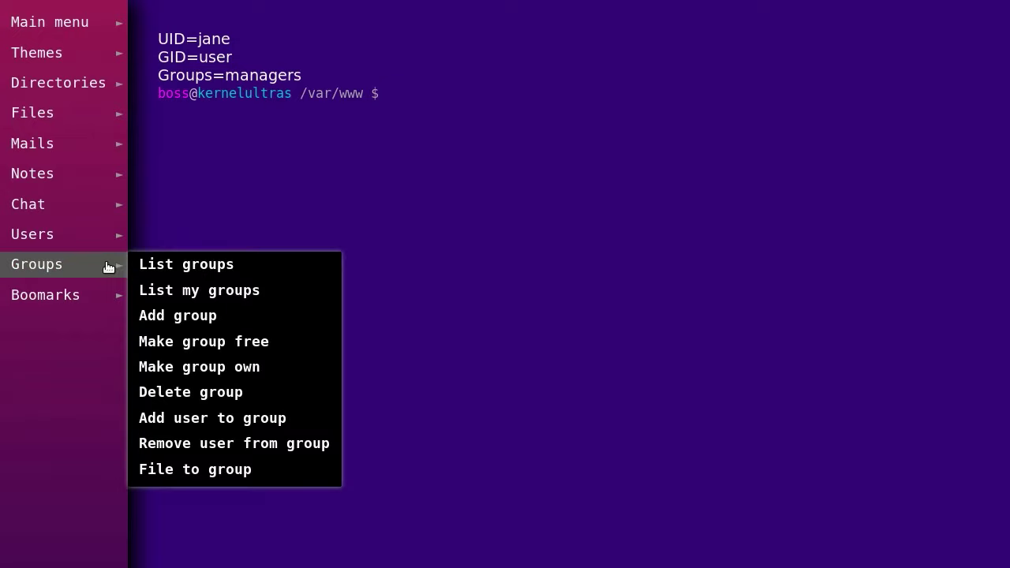
{"action": "left_click", "coordinate": [228, 424]}
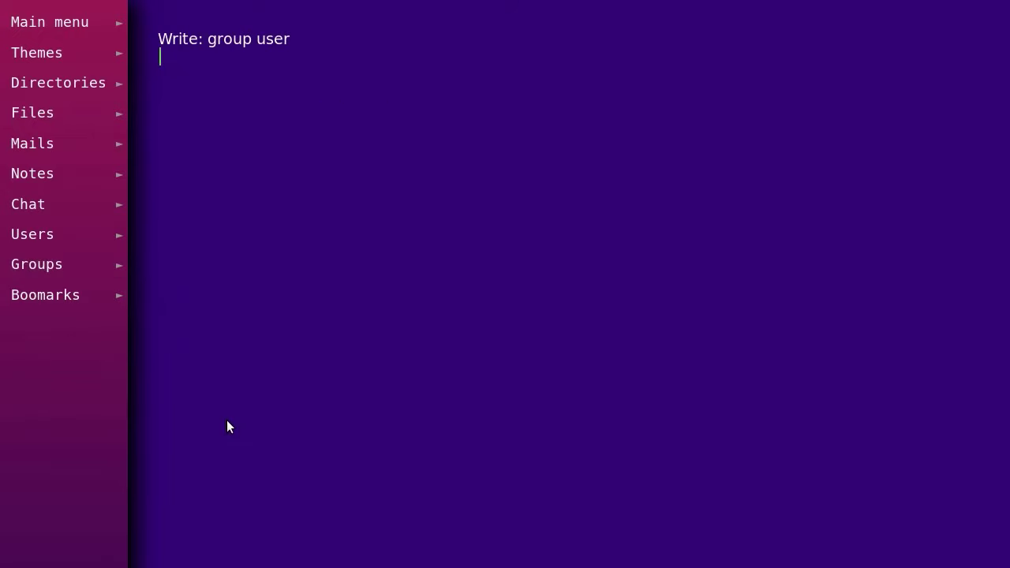
{"action": "type", "text": "em"}
{"action": "type", "text": "ploy"}
{"action": "type", "text": "ees "}
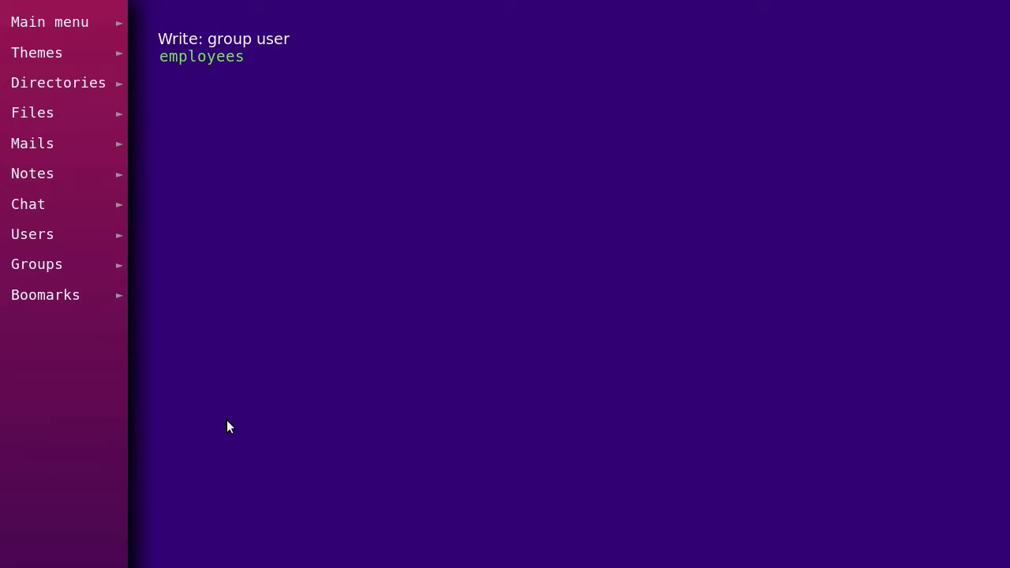
{"action": "type", "text": "johny"}
{"action": "type", "text": "ny"}
{"action": "key", "text": "Return"}
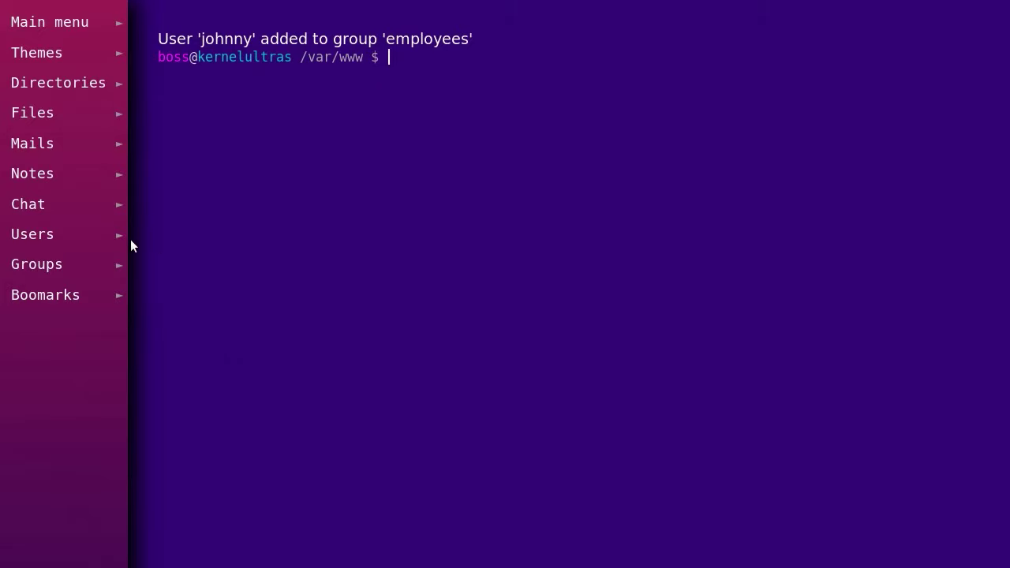
{"action": "mouse_move", "coordinate": [124, 236]}
{"action": "left_click", "coordinate": [173, 261]}
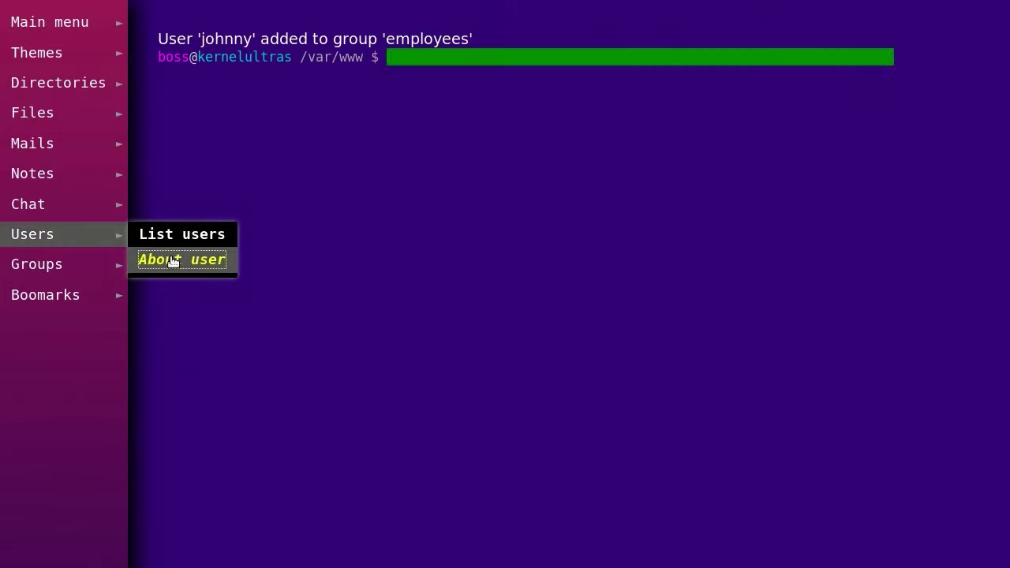
{"action": "left_click", "coordinate": [209, 75]}
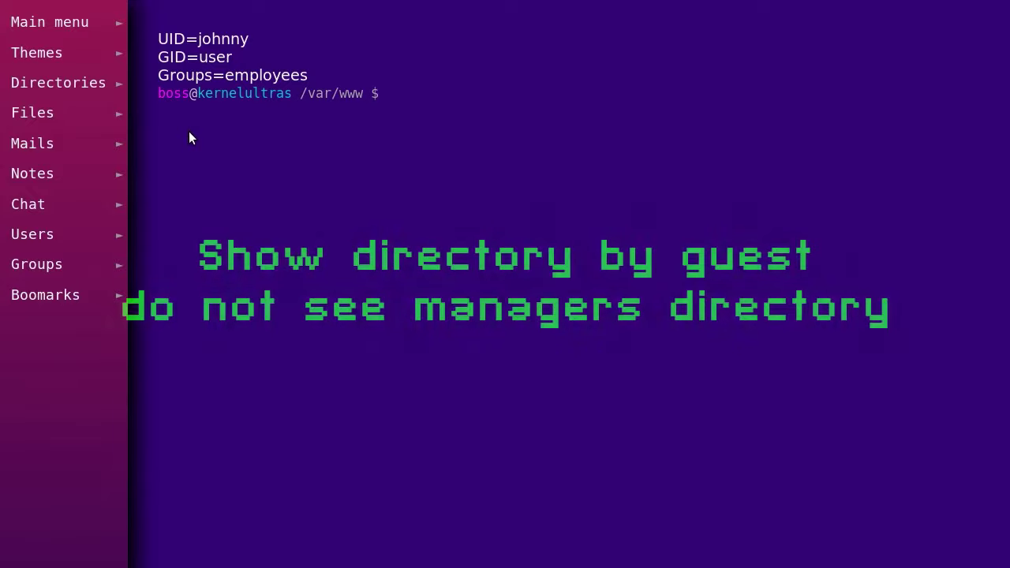
Step: Log out of boss and, as guest, run ls -l to see /var/www without managers
{"action": "mouse_move", "coordinate": [109, 29]}
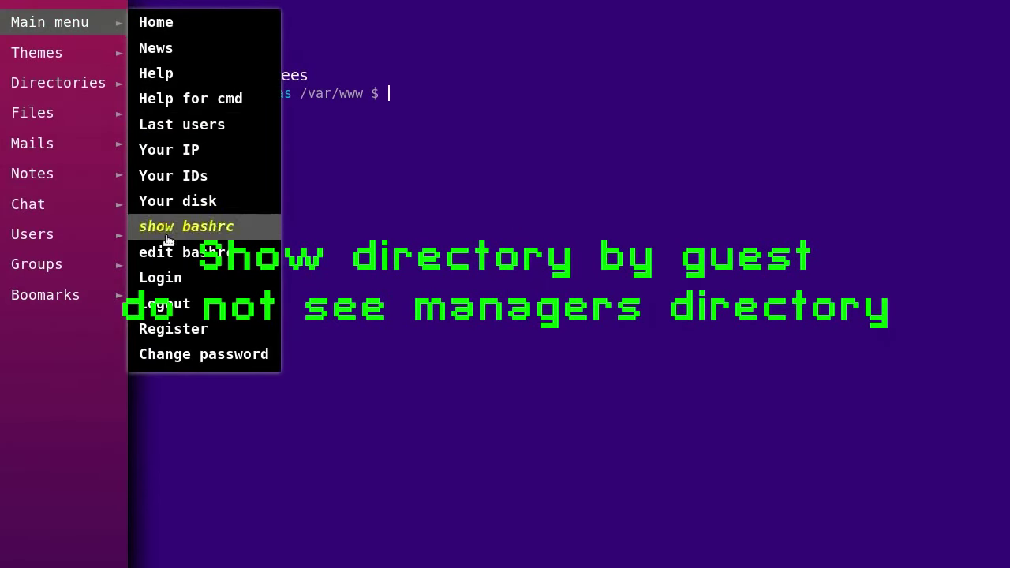
{"action": "left_click", "coordinate": [167, 308]}
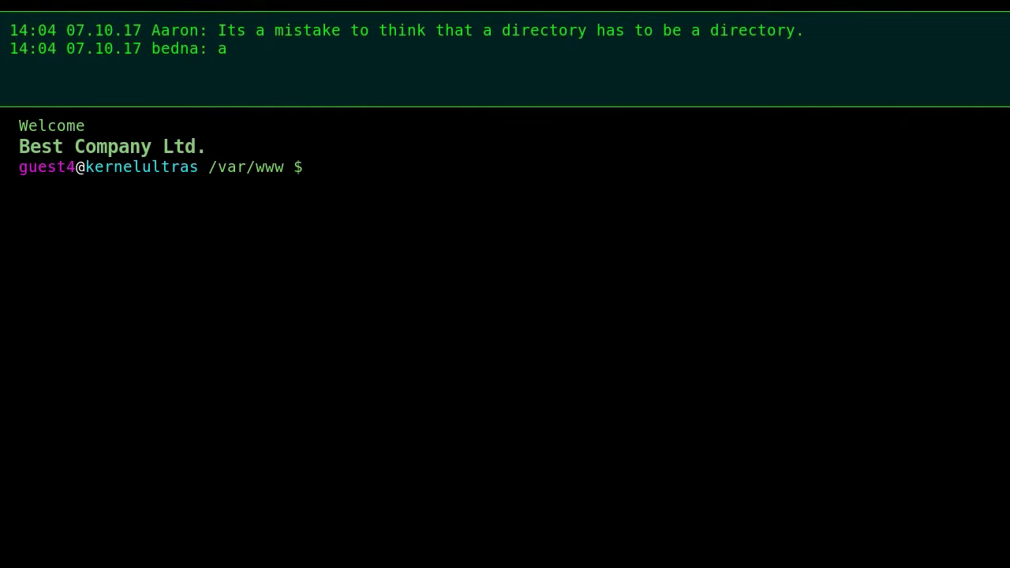
{"action": "type", "text": "ls "}
{"action": "type", "text": "-l"}
{"action": "key", "text": "Return"}
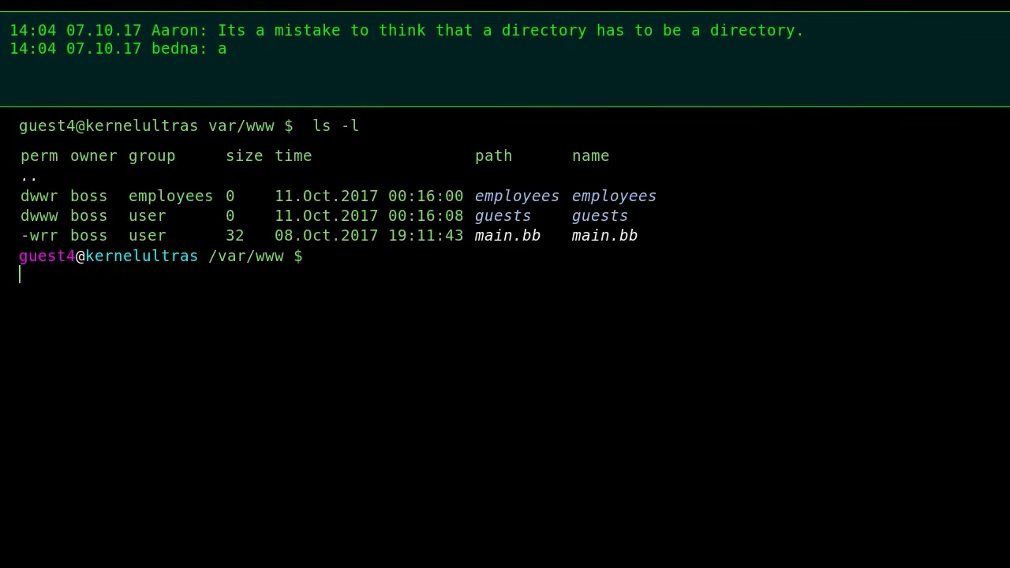